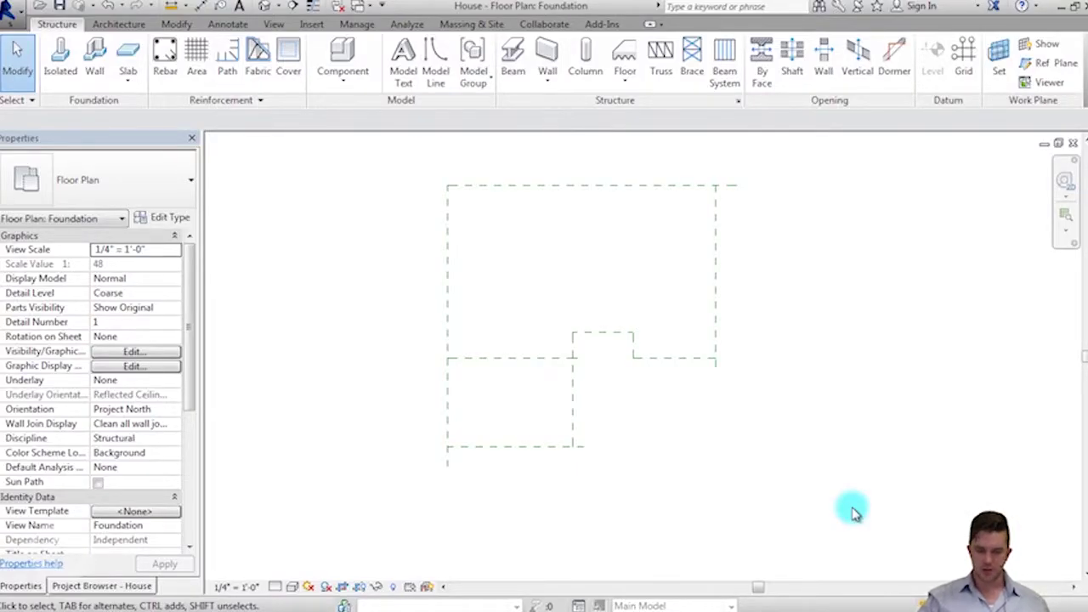
Show the Project Browser and zoom in on the Foundation plan's dashed footprint outline.
{"action": "left_click", "coordinate": [104, 586]}
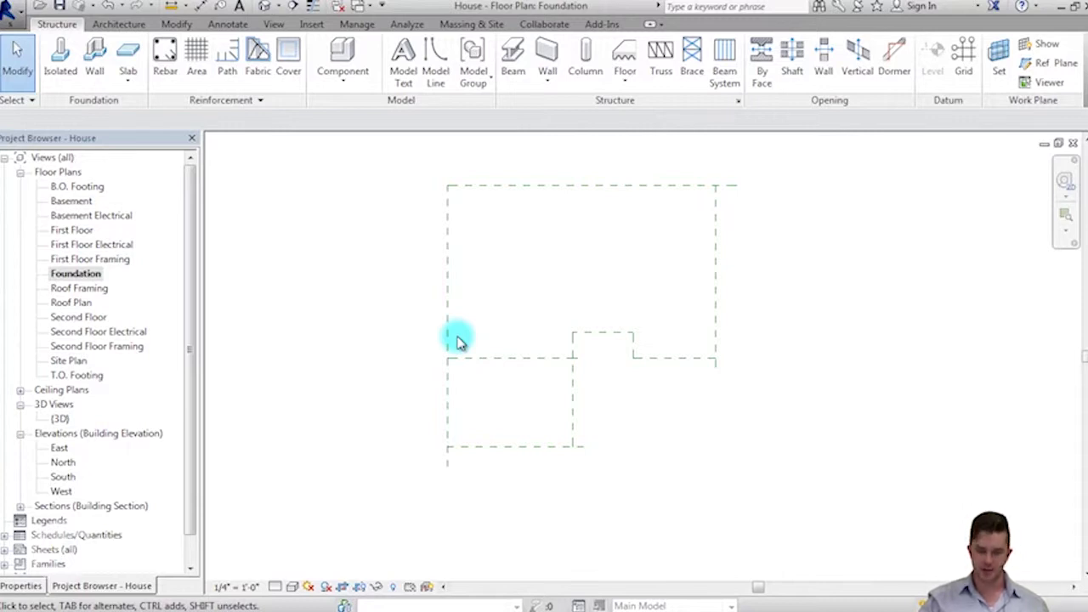
{"action": "scroll", "coordinate": [510, 332], "scroll_direction": "up", "scroll_amount": 3}
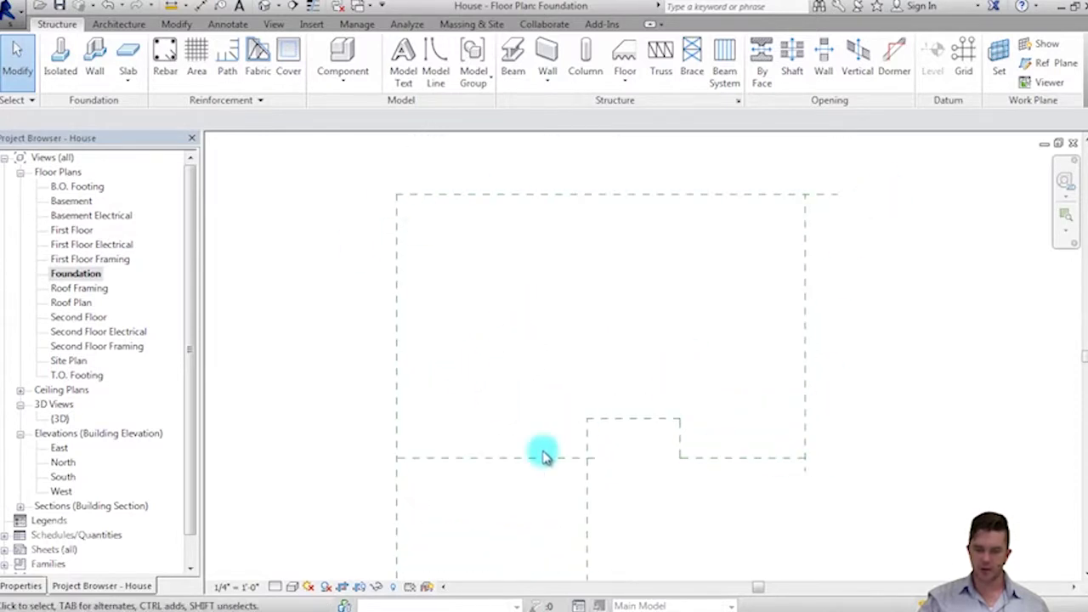
{"action": "mouse_move", "coordinate": [505, 406]}
{"action": "middle_mouse_down"}
{"action": "mouse_move", "coordinate": [507, 280]}
{"action": "mouse_move", "coordinate": [544, 347]}
{"action": "middle_mouse_up"}
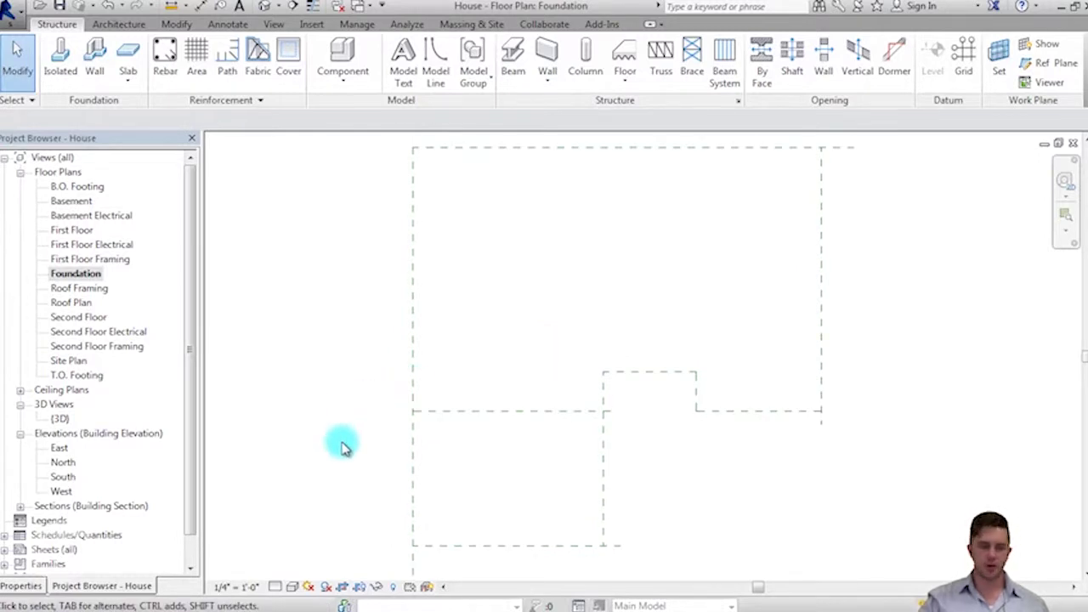
{"action": "left_click", "coordinate": [68, 478]}
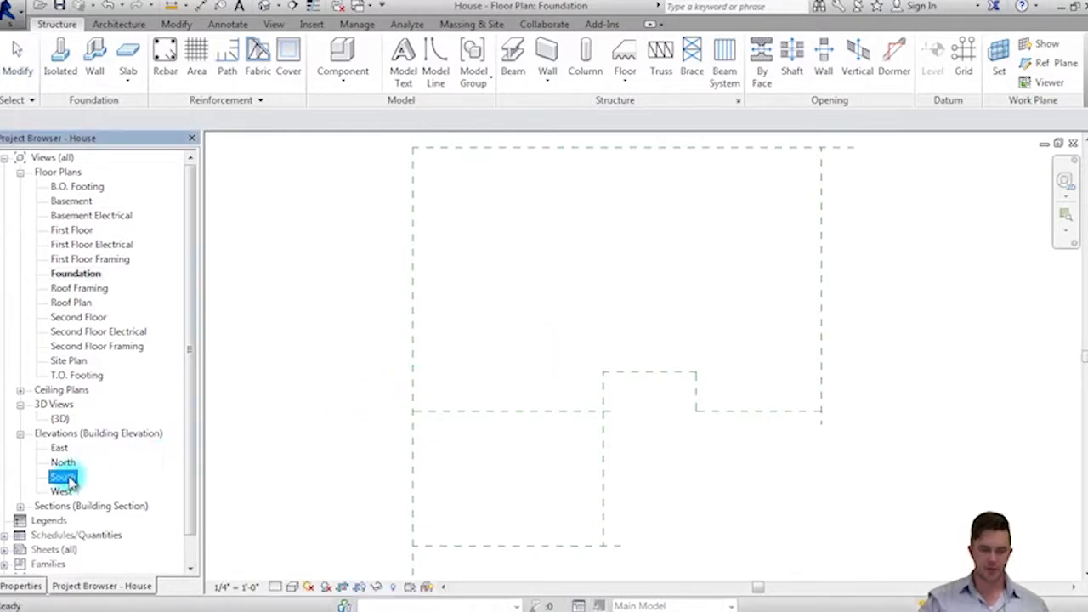
{"action": "double_click", "coordinate": [71, 482]}
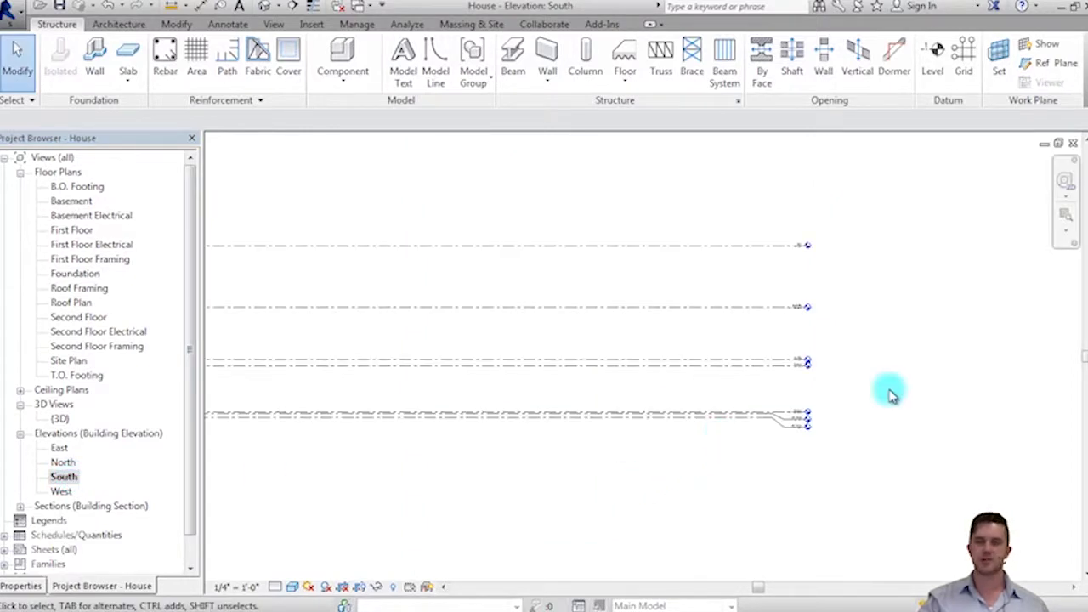
{"action": "scroll", "coordinate": [813, 417], "scroll_direction": "up", "scroll_amount": 2}
{"action": "scroll", "coordinate": [814, 418], "scroll_direction": "up", "scroll_amount": 1}
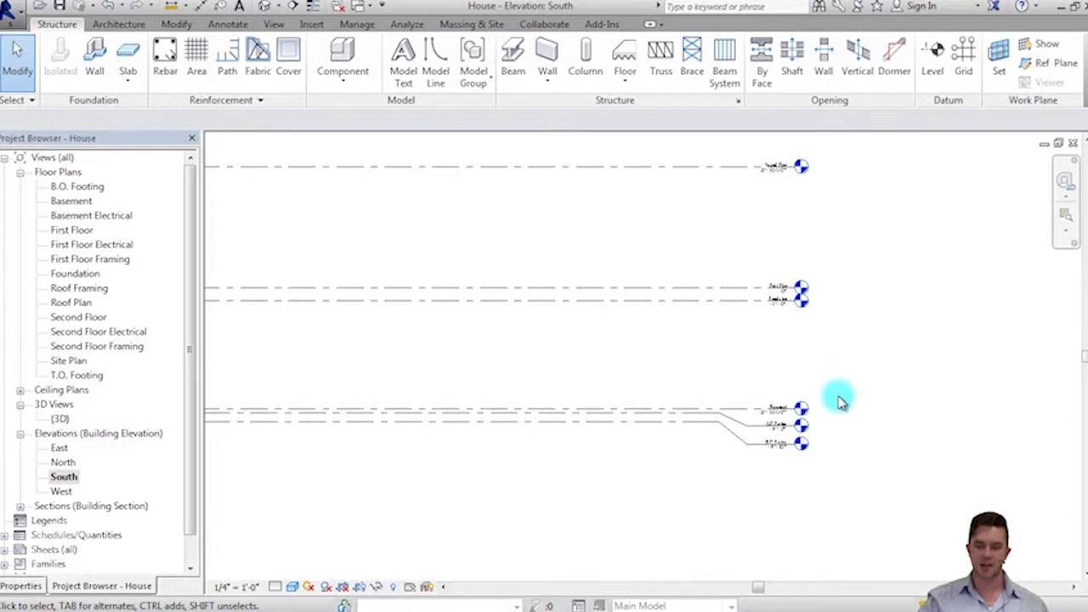
{"action": "scroll", "coordinate": [840, 398], "scroll_direction": "up", "scroll_amount": 2}
{"action": "middle_click_drag", "start_coordinate": [840, 366], "coordinate": [785, 409]}
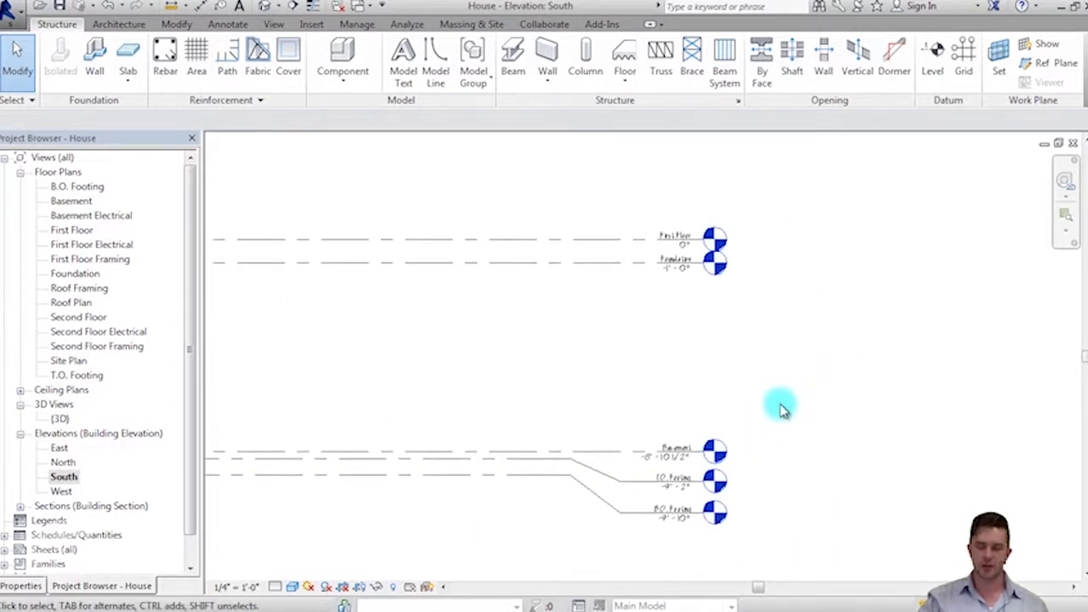
{"action": "scroll", "coordinate": [712, 397], "scroll_direction": "up", "scroll_amount": 1}
{"action": "middle_click_drag", "start_coordinate": [719, 323], "coordinate": [687, 408]}
{"action": "scroll", "coordinate": [687, 408], "scroll_direction": "up", "scroll_amount": 2}
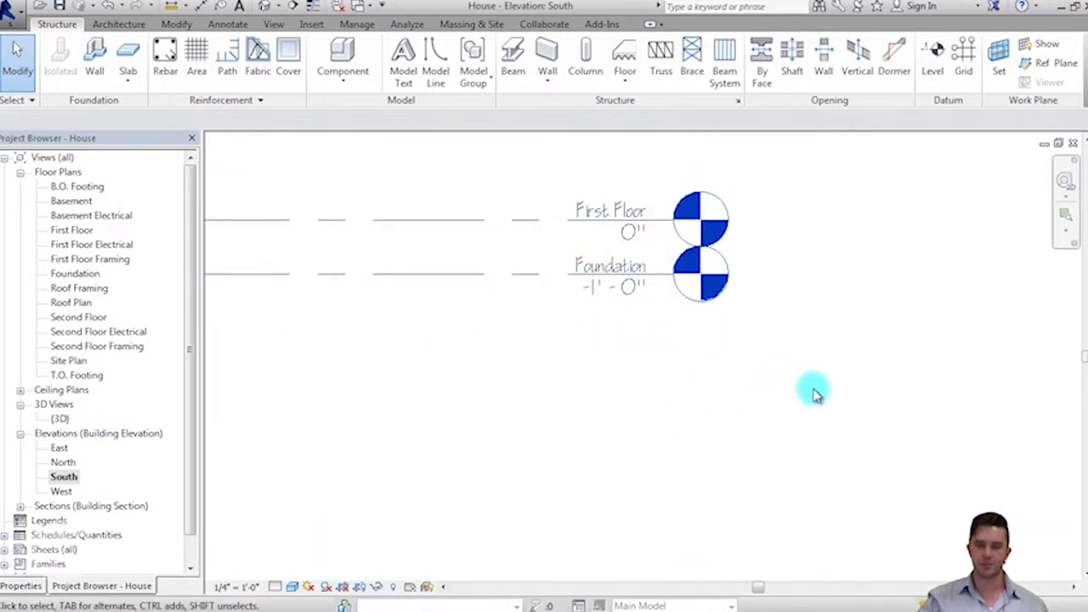
{"action": "middle_click_drag", "start_coordinate": [813, 389], "coordinate": [793, 261]}
{"action": "scroll", "coordinate": [651, 368], "scroll_direction": "up", "scroll_amount": 1}
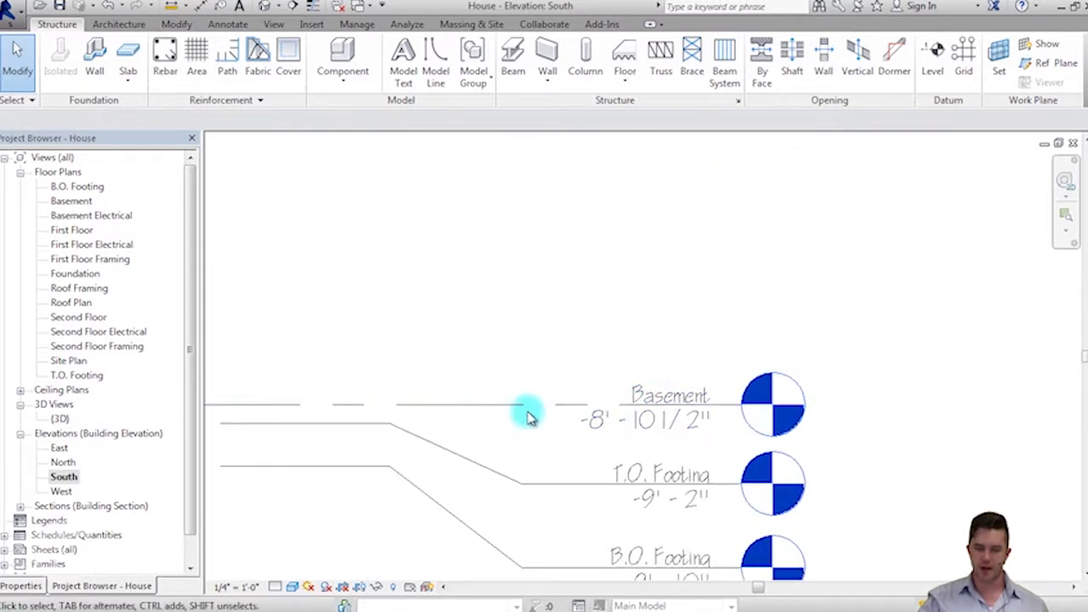
{"action": "scroll", "coordinate": [602, 306], "scroll_direction": "down", "scroll_amount": 1}
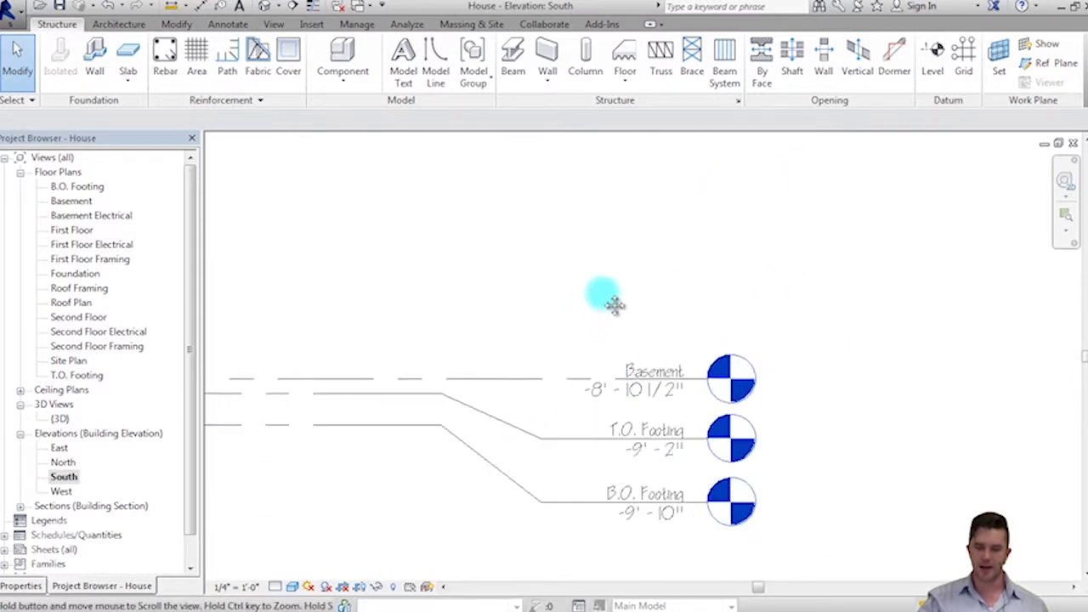
{"action": "middle_click_drag", "start_coordinate": [610, 308], "coordinate": [603, 236]}
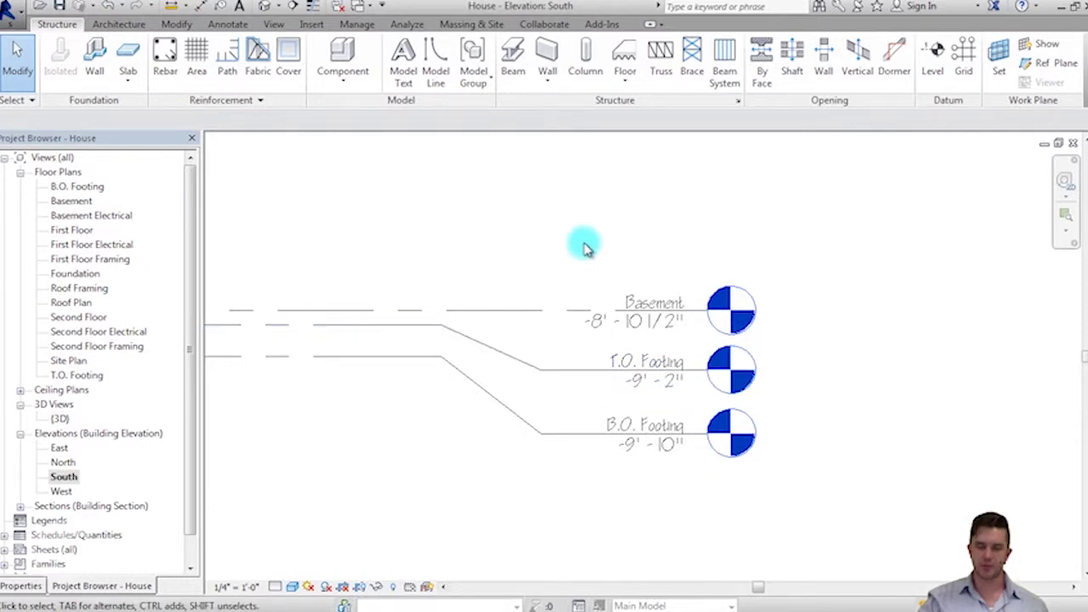
{"action": "scroll", "coordinate": [583, 255], "scroll_direction": "down", "scroll_amount": 3}
{"action": "mouse_move", "coordinate": [583, 286]}
{"action": "middle_mouse_down"}
{"action": "mouse_move", "coordinate": [575, 406]}
{"action": "mouse_move", "coordinate": [593, 460]}
{"action": "middle_mouse_up"}
{"action": "scroll", "coordinate": [593, 459], "scroll_direction": "down", "scroll_amount": 3}
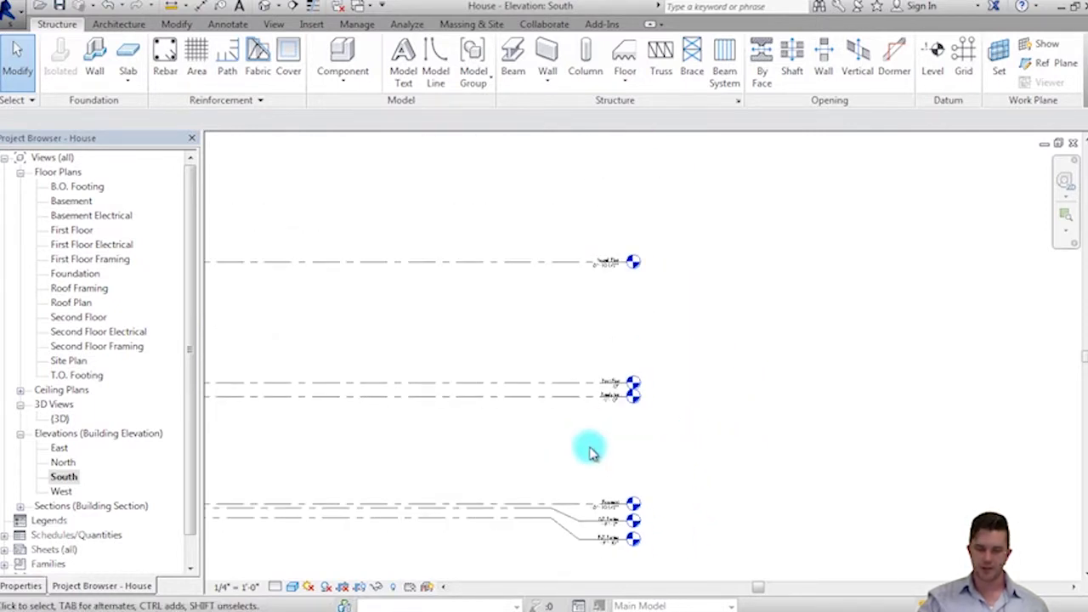
{"action": "scroll", "coordinate": [590, 417], "scroll_direction": "up", "scroll_amount": 4}
{"action": "scroll", "coordinate": [593, 419], "scroll_direction": "up", "scroll_amount": 2}
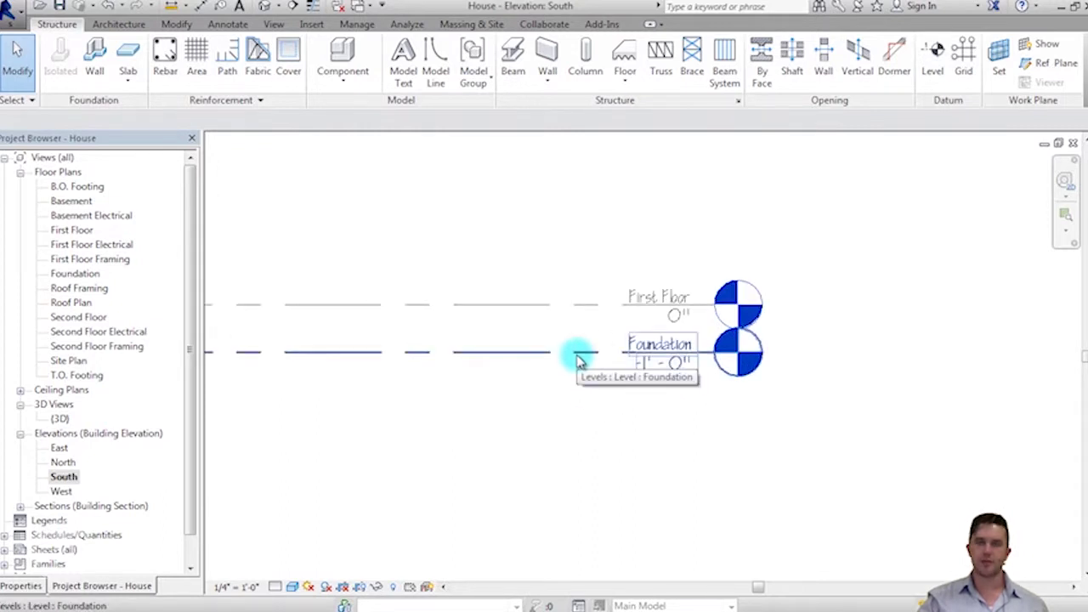
{"action": "scroll", "coordinate": [614, 298], "scroll_direction": "down", "scroll_amount": 1}
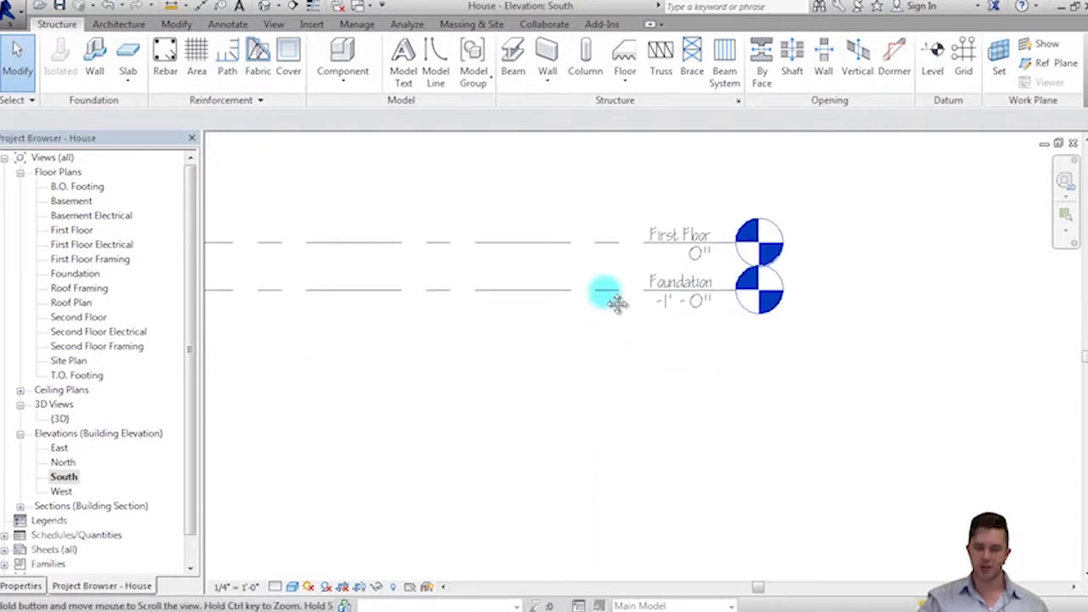
{"action": "scroll", "coordinate": [612, 313], "scroll_direction": "down", "scroll_amount": 2}
{"action": "scroll", "coordinate": [611, 478], "scroll_direction": "up", "scroll_amount": 1}
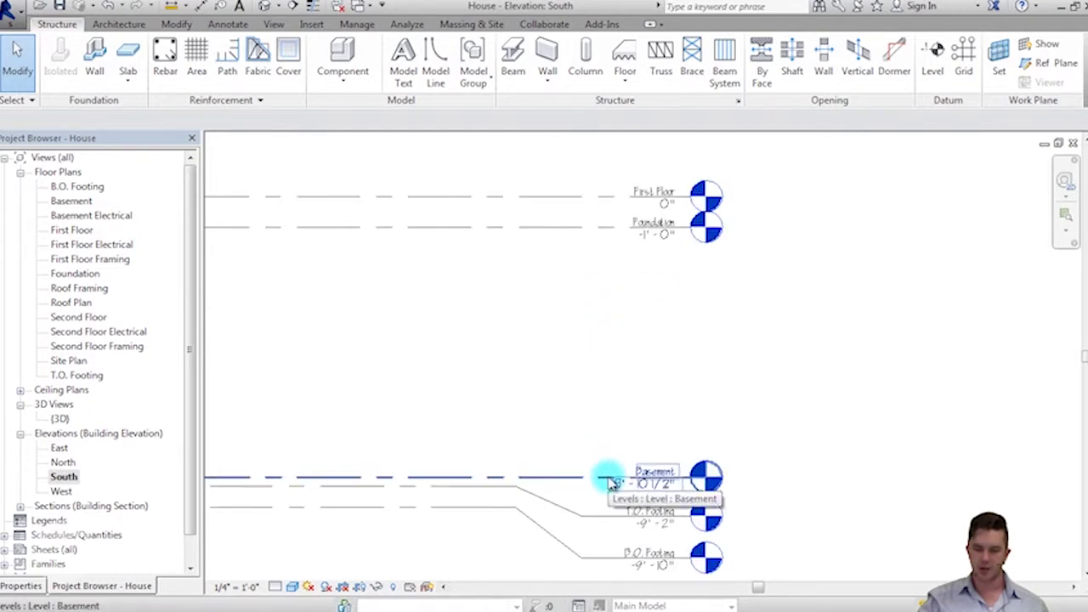
{"action": "scroll", "coordinate": [611, 481], "scroll_direction": "up", "scroll_amount": 1}
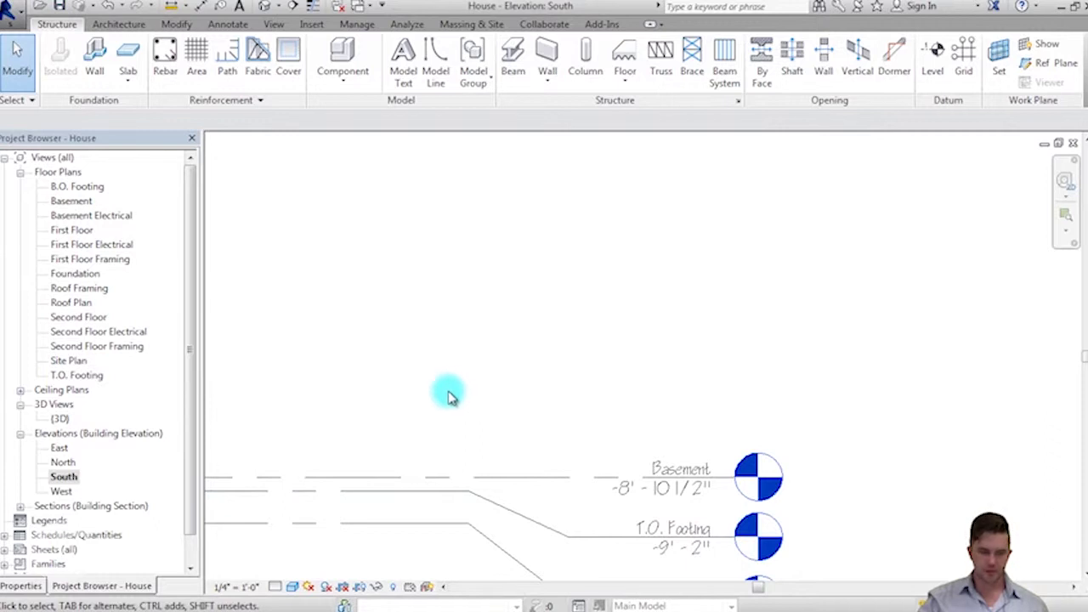
{"action": "double_click", "coordinate": [85, 274]}
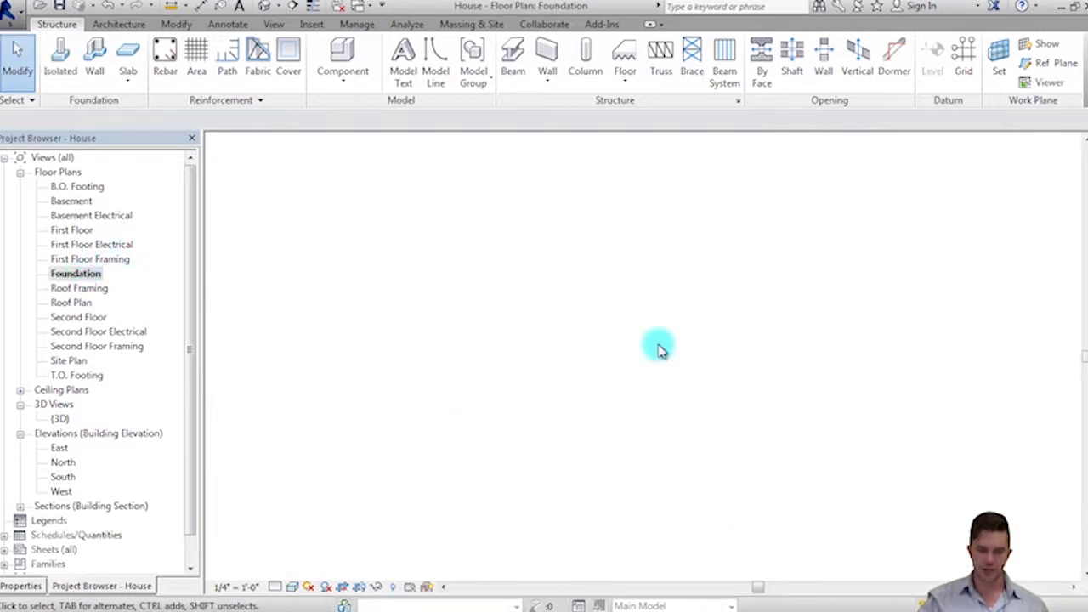
Start the Structural Wall tool from the Architecture tab's Wall menu.
{"action": "scroll", "coordinate": [663, 352], "scroll_direction": "down", "scroll_amount": 3}
{"action": "scroll", "coordinate": [666, 383], "scroll_direction": "up", "scroll_amount": 2}
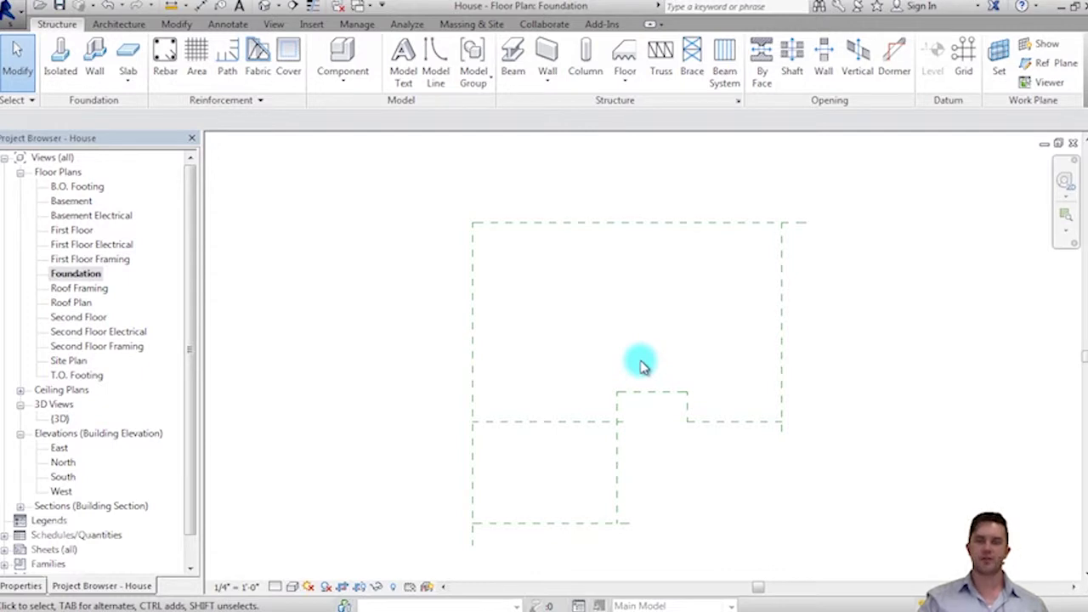
{"action": "left_click", "coordinate": [559, 231]}
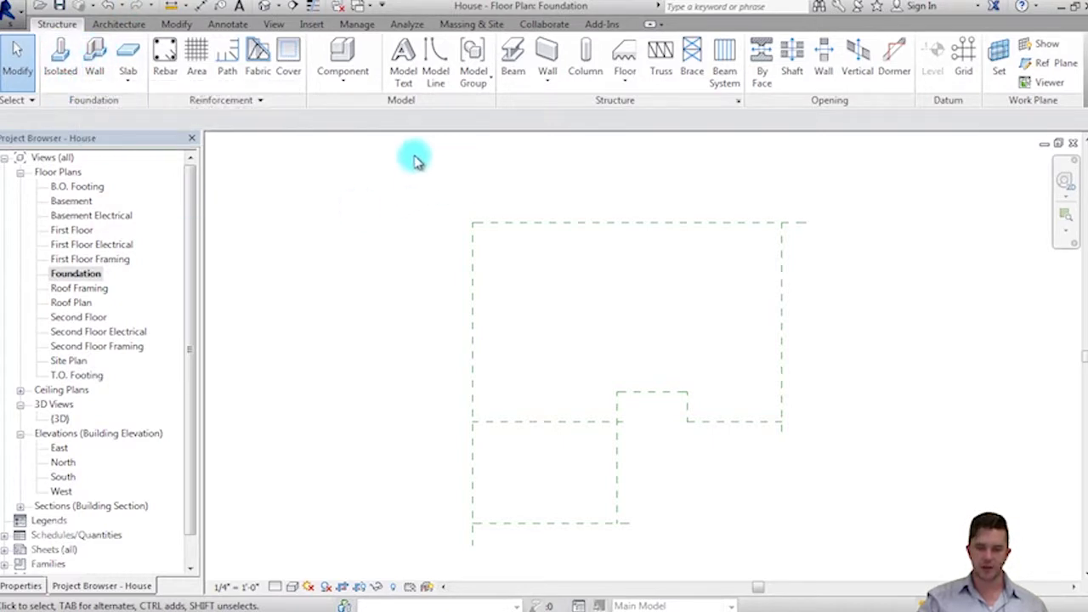
{"action": "left_click", "coordinate": [548, 79]}
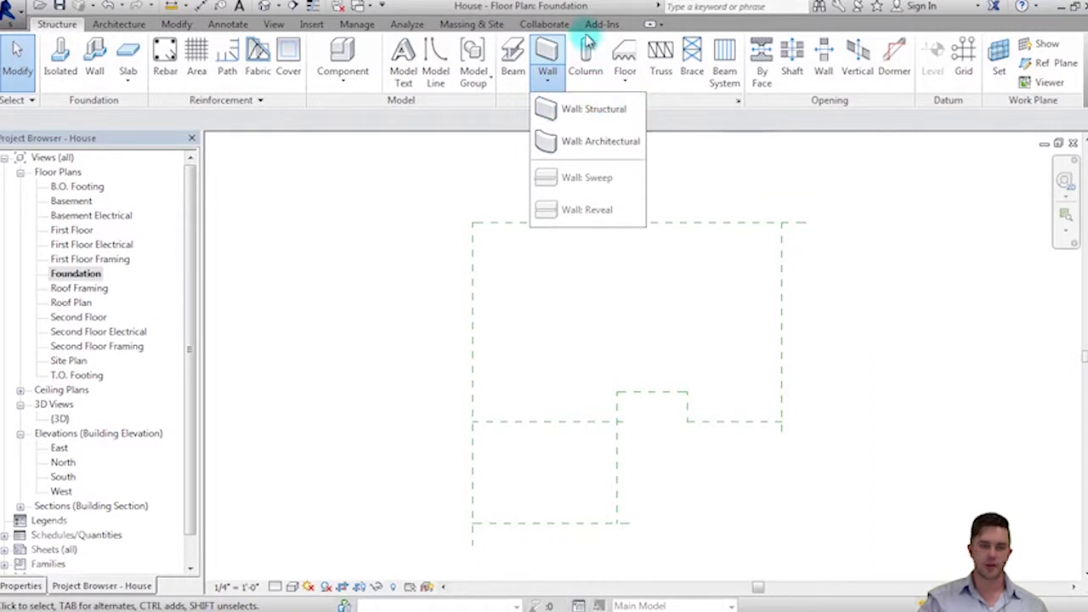
{"action": "left_click", "coordinate": [119, 23]}
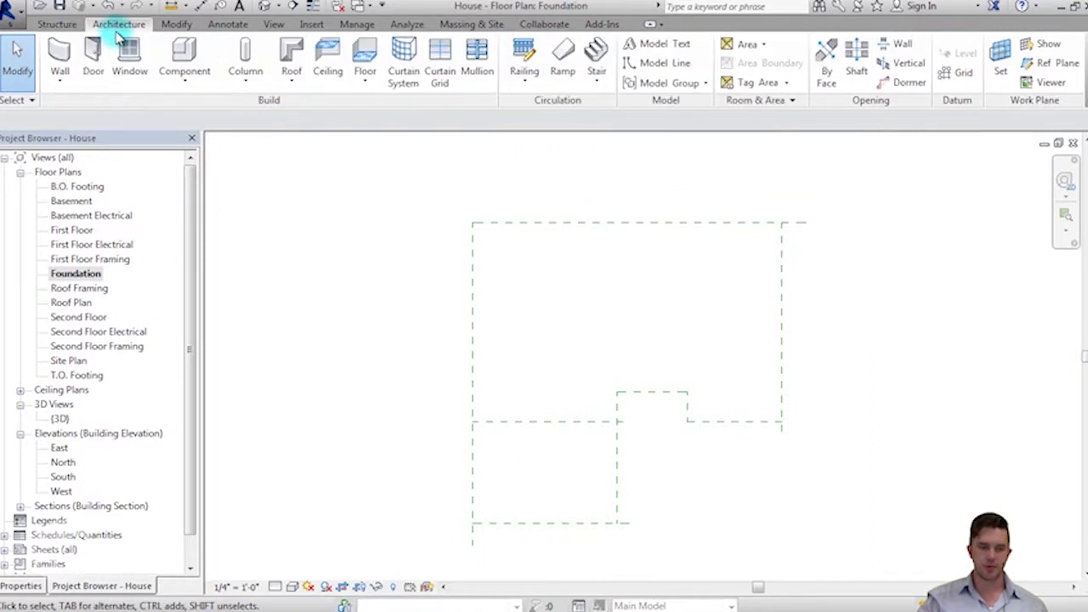
{"action": "left_click", "coordinate": [56, 75]}
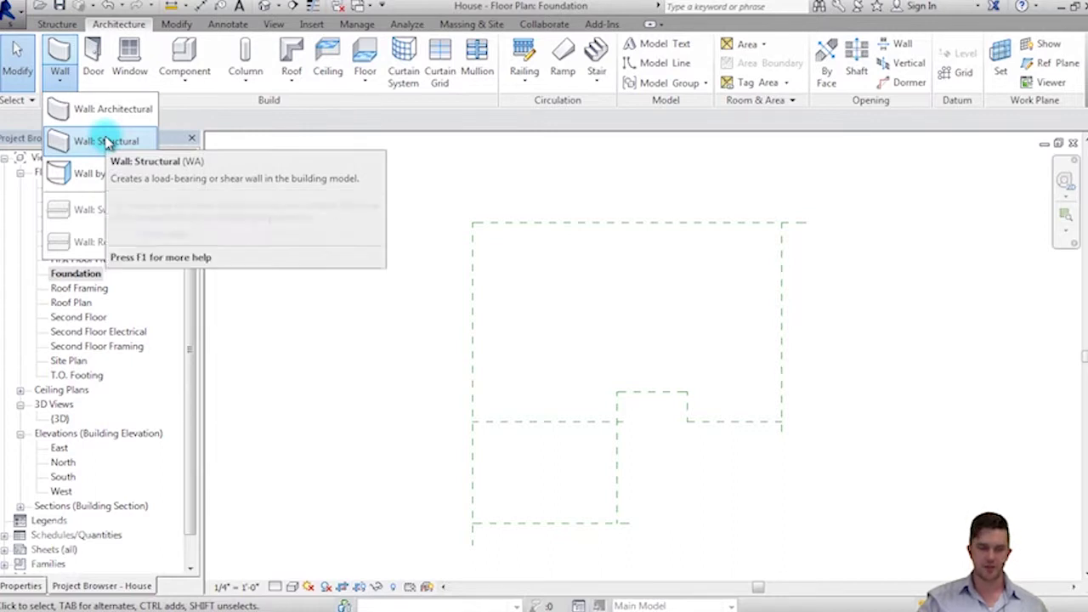
{"action": "mouse_move", "coordinate": [105, 141]}
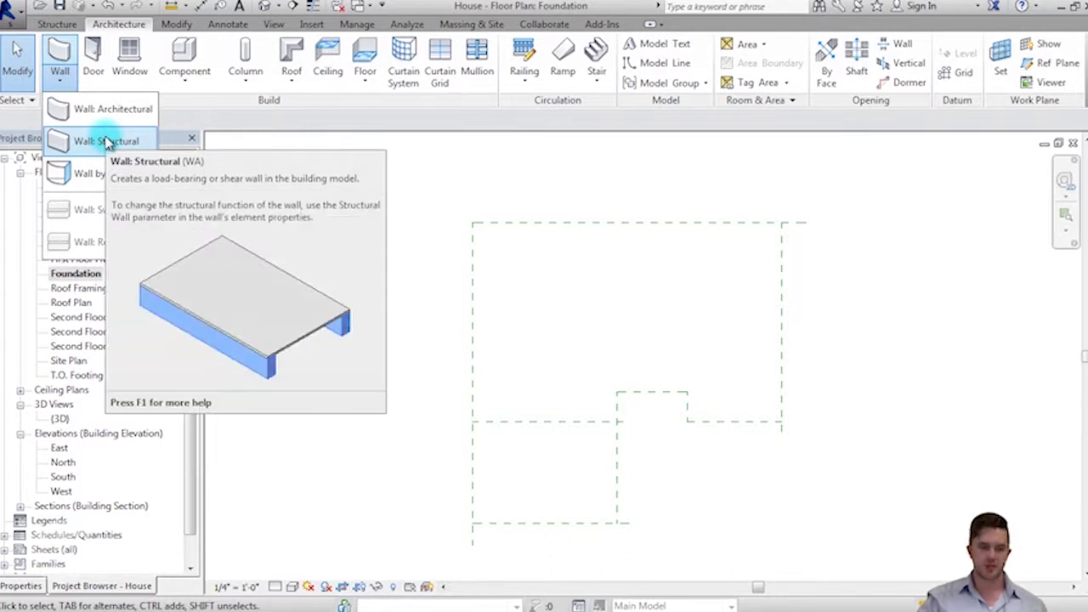
{"action": "left_click", "coordinate": [105, 141]}
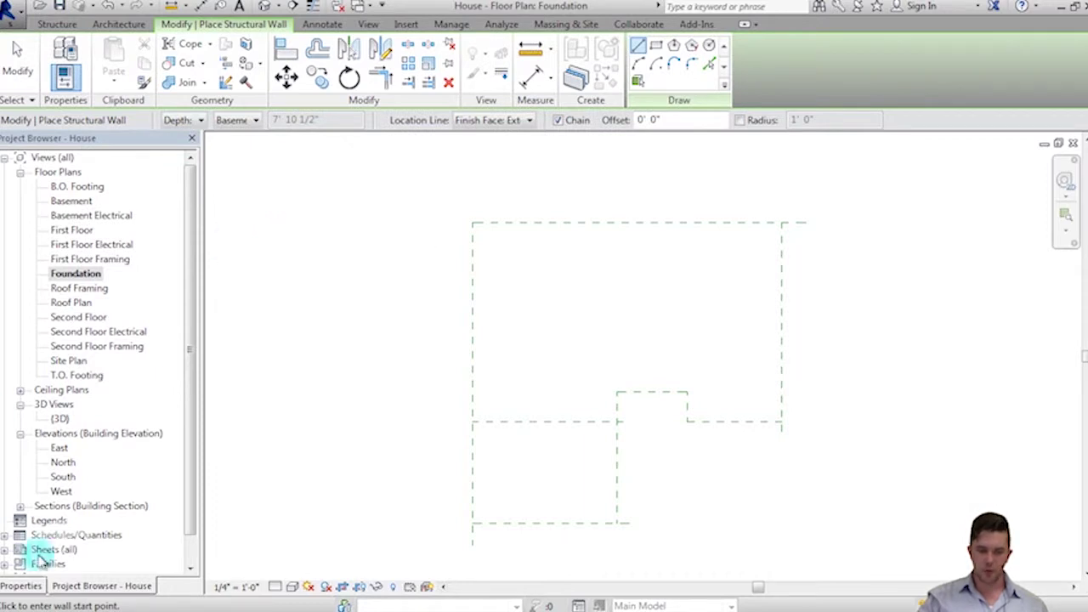
Choose Basic Wall: Foundation - 10" Concrete in the Properties Type Selector.
{"action": "left_click", "coordinate": [22, 585]}
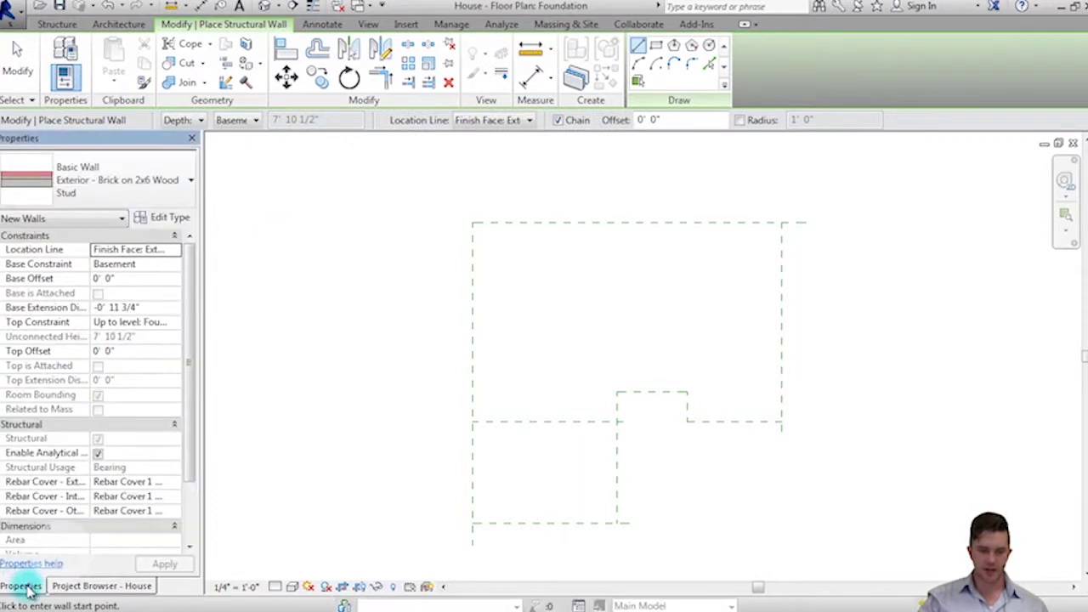
{"action": "left_click", "coordinate": [157, 170]}
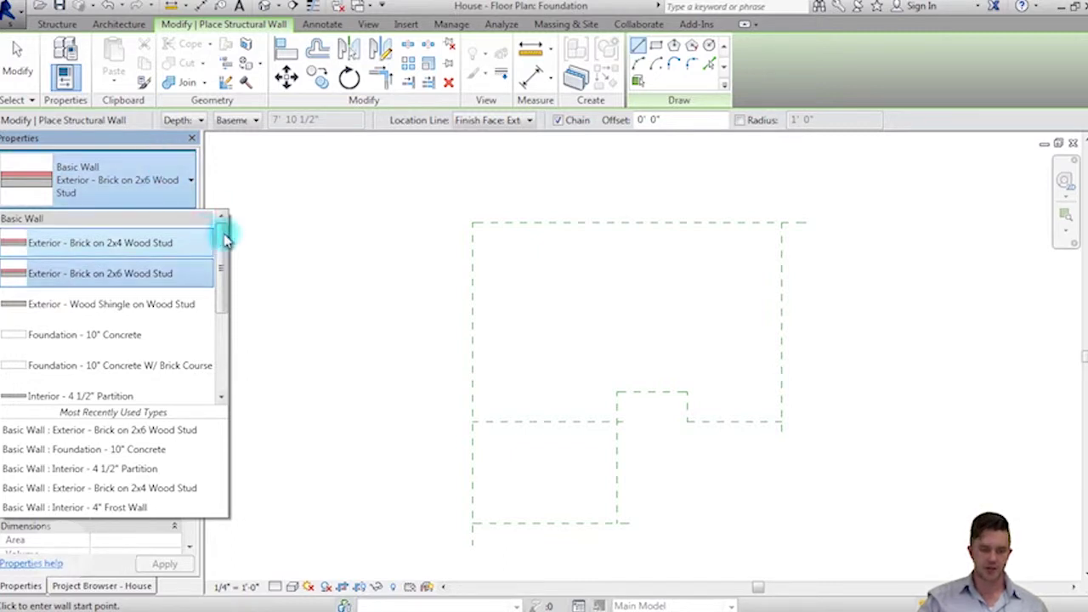
{"action": "left_click_drag", "start_coordinate": [219, 231], "coordinate": [228, 260]}
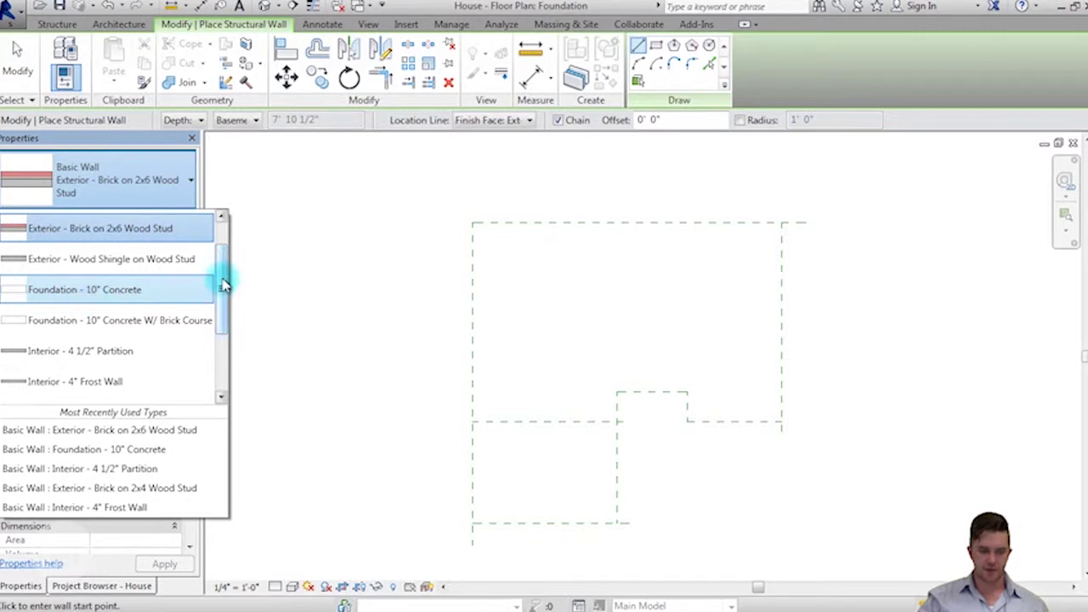
{"action": "mouse_move", "coordinate": [222, 280]}
{"action": "left_mouse_down"}
{"action": "mouse_move", "coordinate": [218, 342]}
{"action": "mouse_move", "coordinate": [218, 274]}
{"action": "left_mouse_up"}
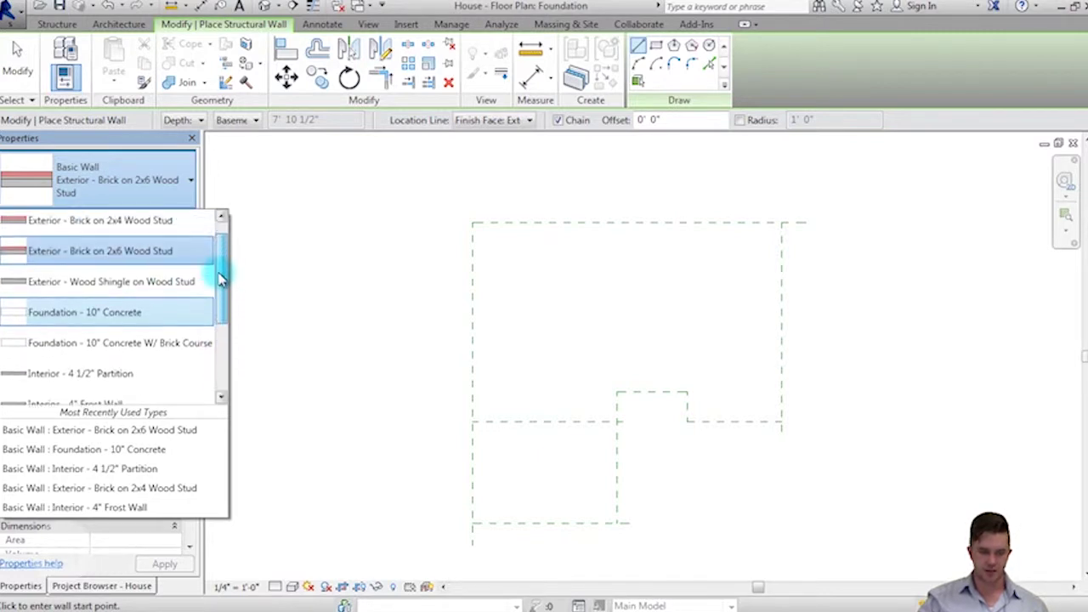
{"action": "left_click", "coordinate": [138, 313]}
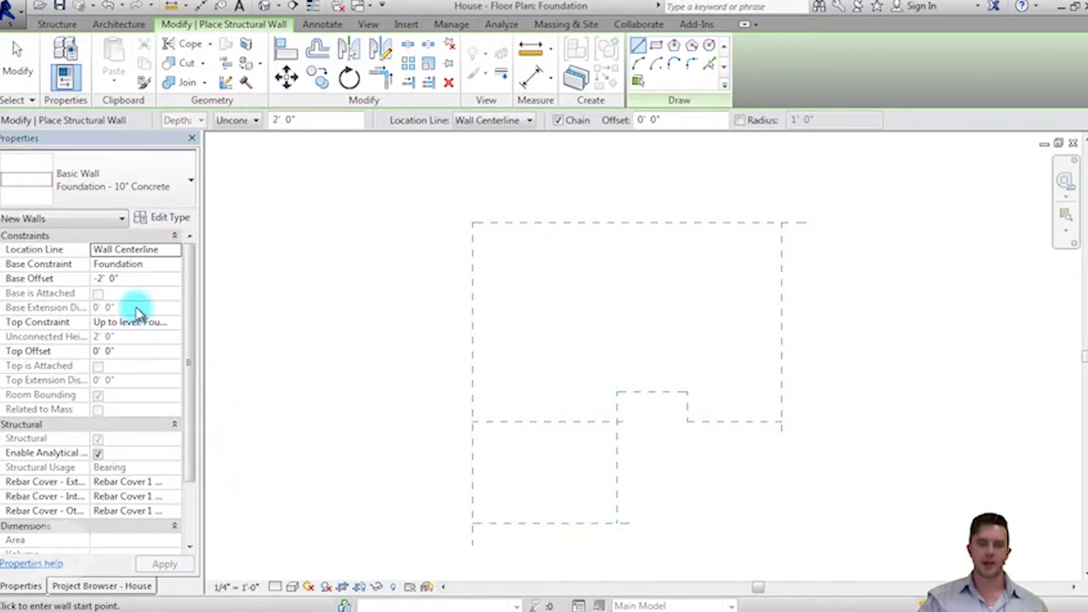
Duplicate the wall type and name it 'Foundation - 8" Concrete'.
{"action": "left_click", "coordinate": [178, 218]}
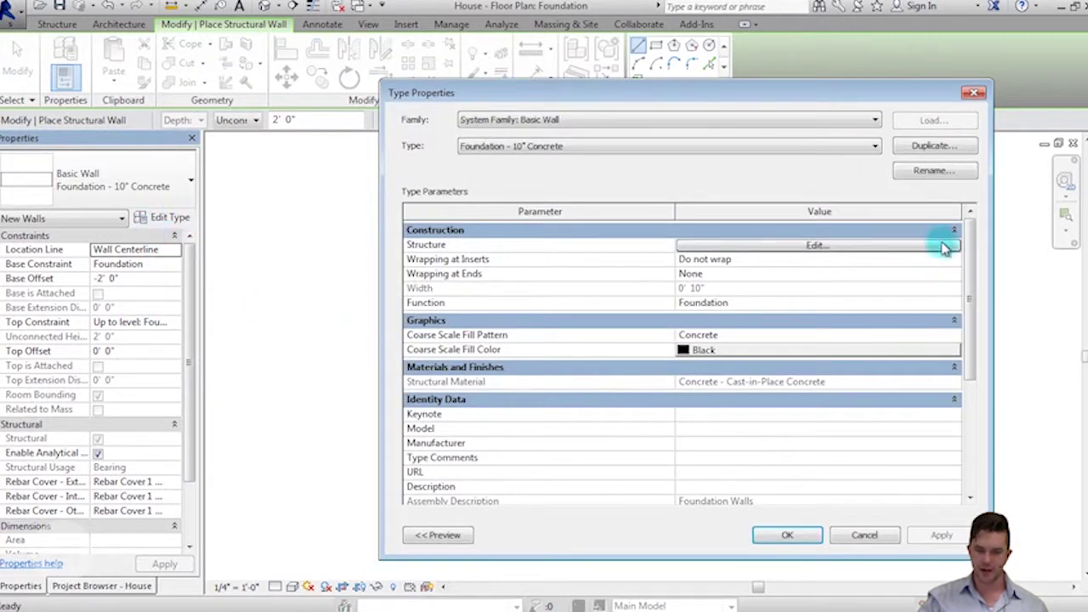
{"action": "left_click", "coordinate": [956, 155]}
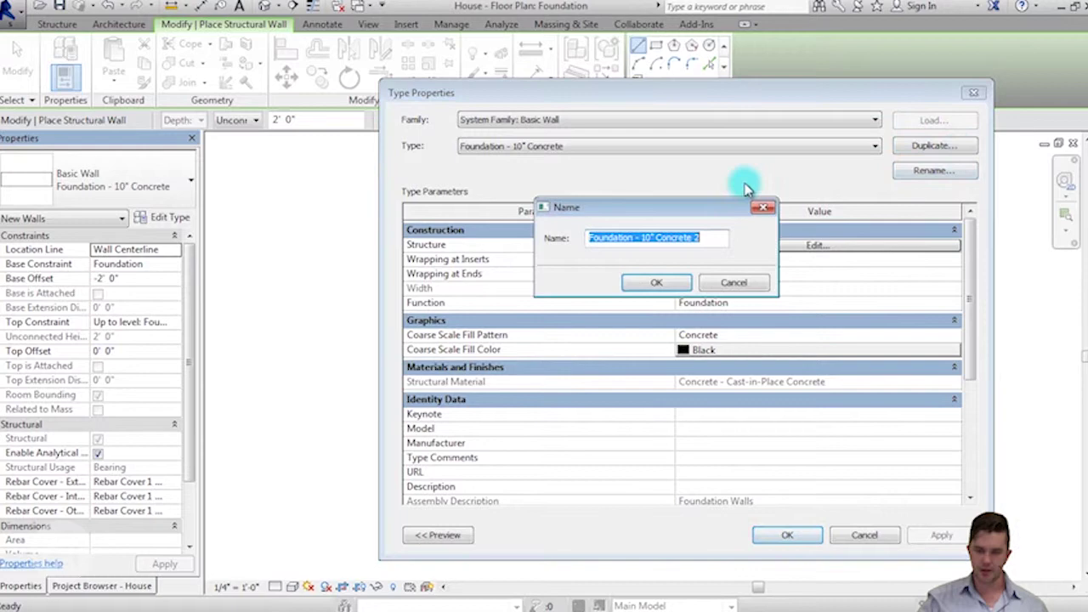
{"action": "left_click", "coordinate": [710, 238]}
{"action": "key", "text": "BackSpace"}
{"action": "type", "text": "8"}
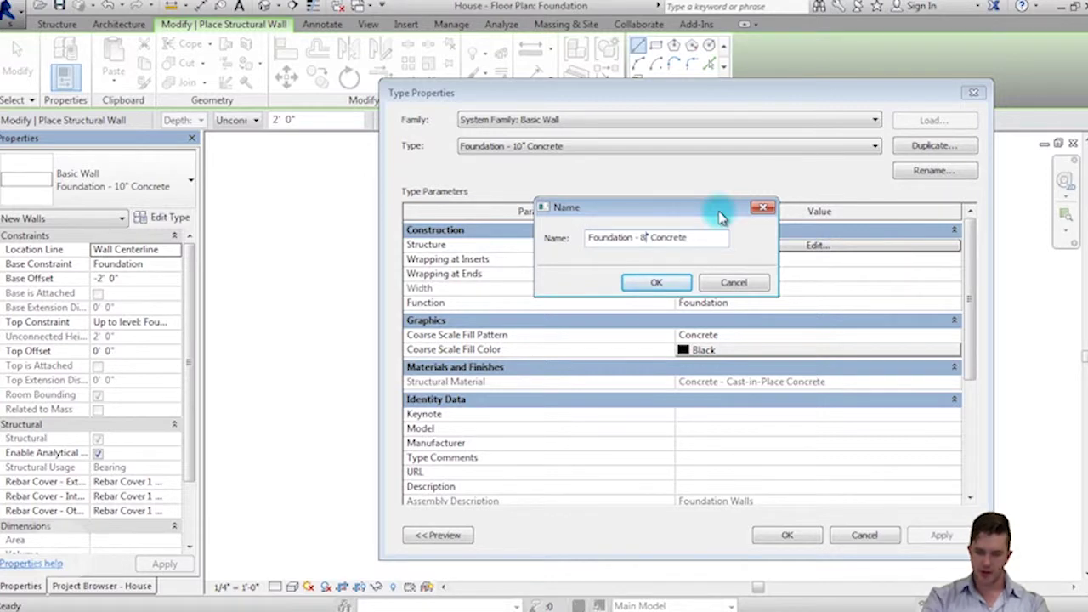
{"action": "left_click", "coordinate": [655, 282]}
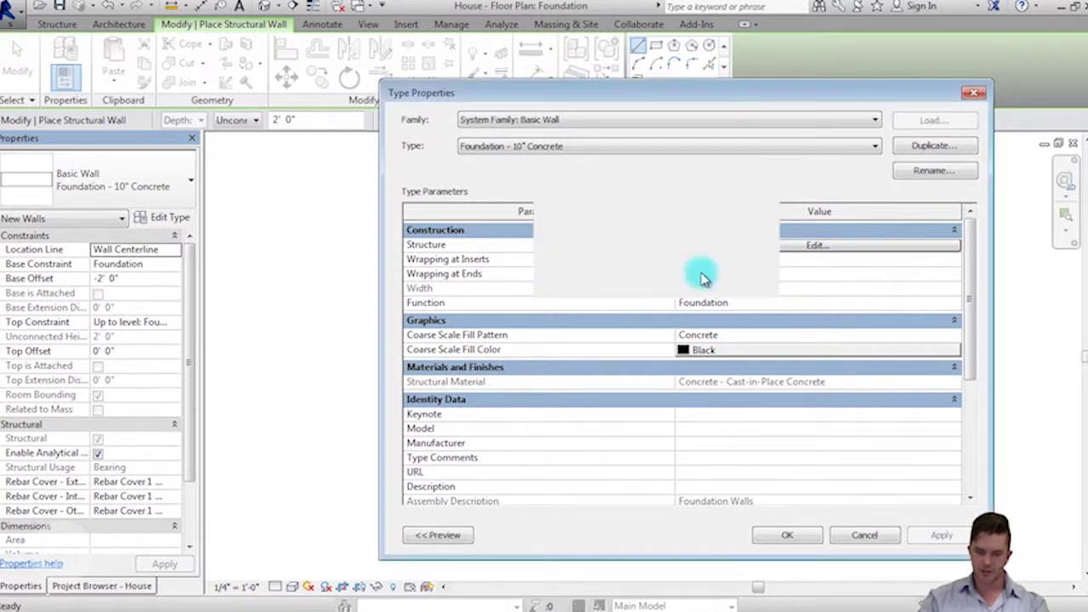
Set the new type's concrete structure layer to 8 inches thick.
{"action": "left_click", "coordinate": [774, 245]}
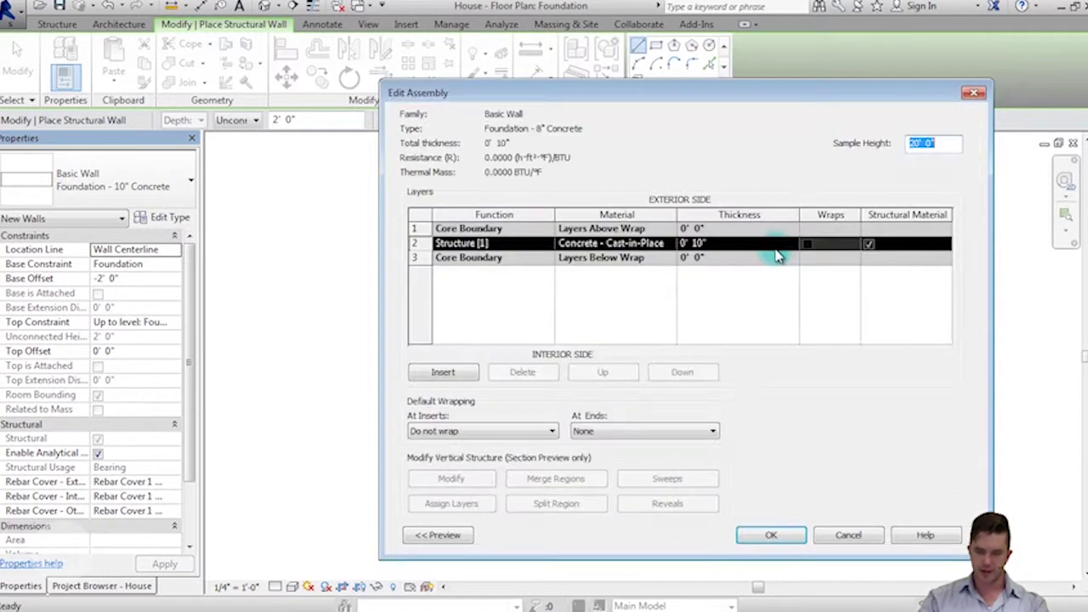
{"action": "left_click", "coordinate": [706, 244]}
{"action": "type", "text": "\""}
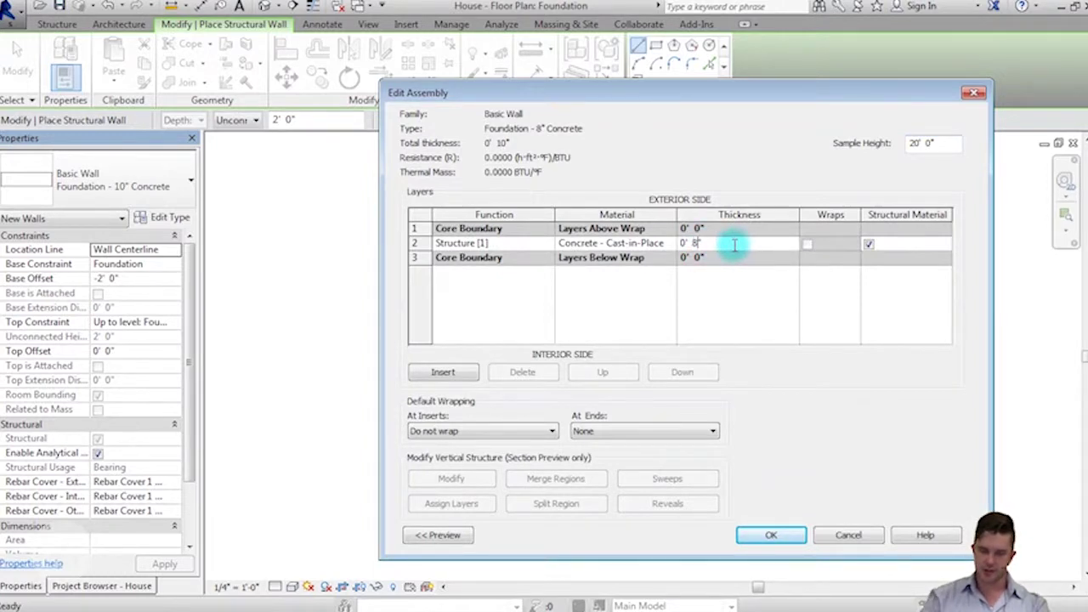
{"action": "left_click", "coordinate": [771, 535]}
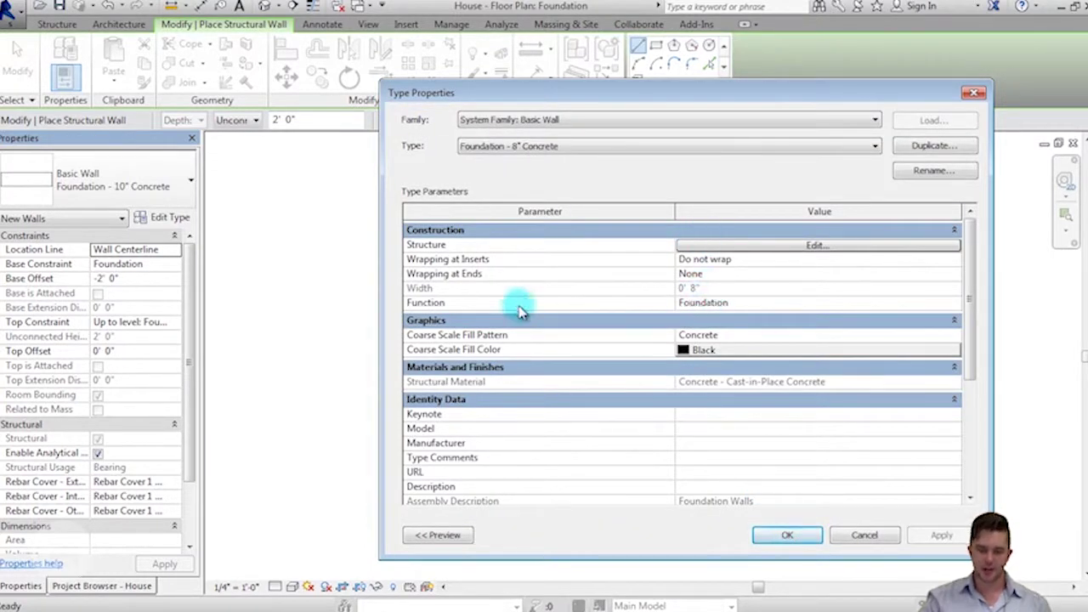
{"action": "left_click", "coordinate": [788, 529]}
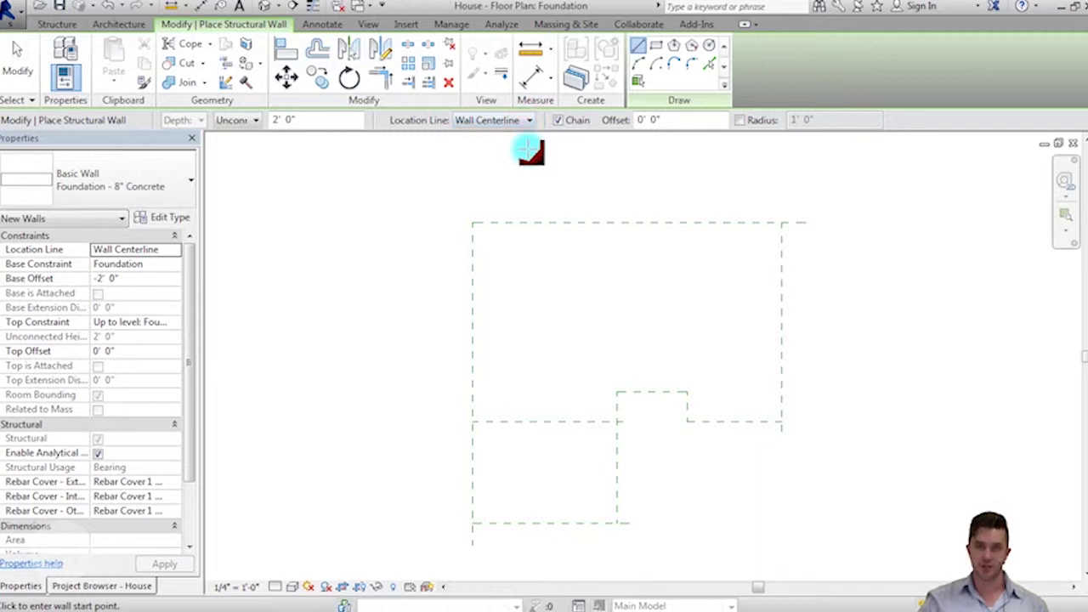
Set Location Line to Core Face: Exterior, leaving the Height/Depth level unchanged.
{"action": "left_click", "coordinate": [528, 119]}
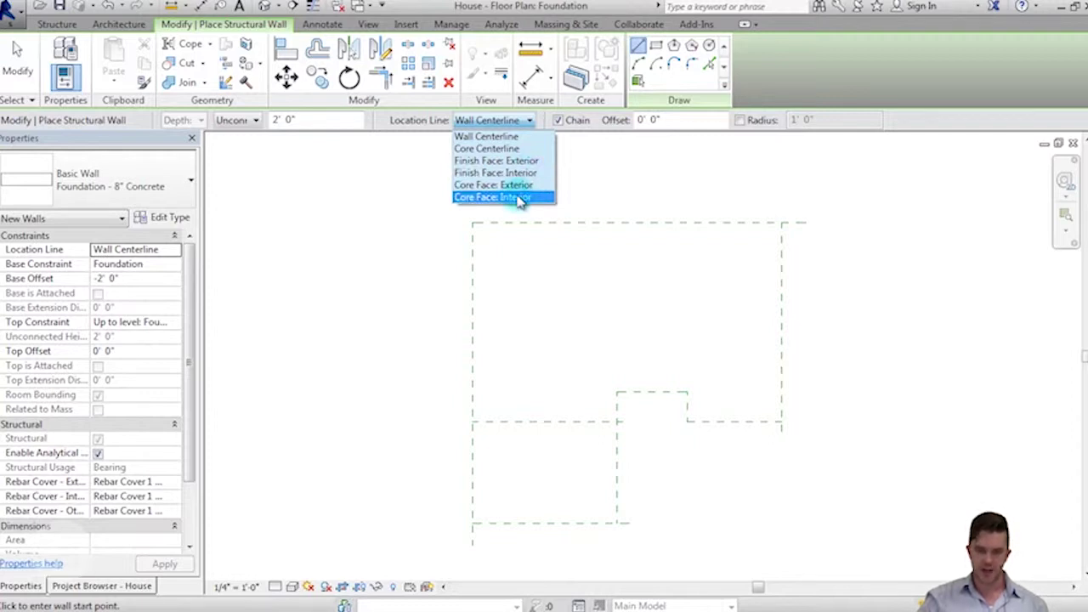
{"action": "left_click", "coordinate": [516, 185]}
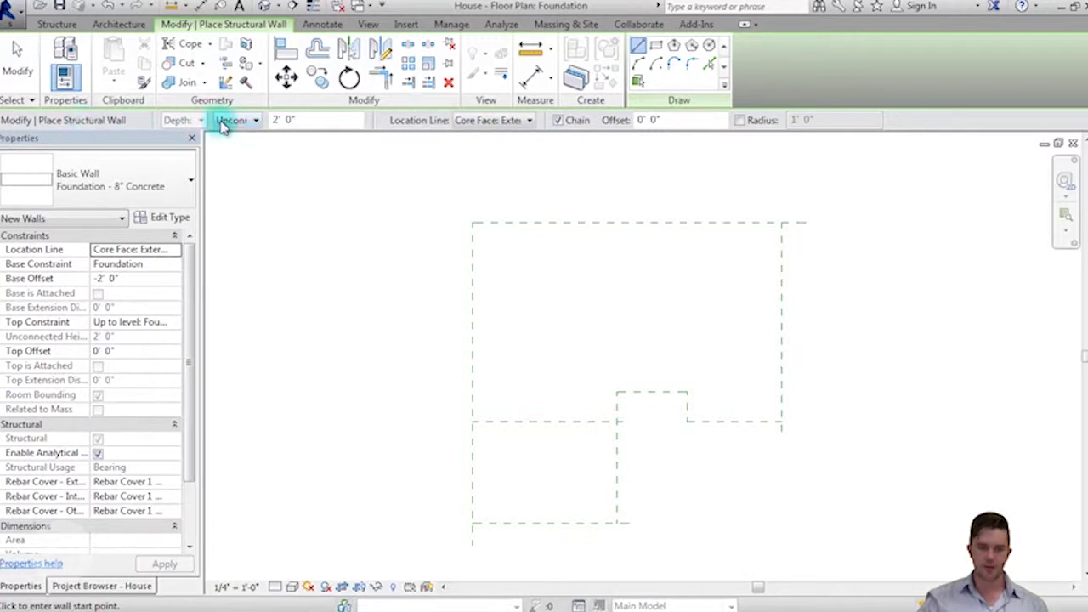
{"action": "left_click", "coordinate": [238, 124]}
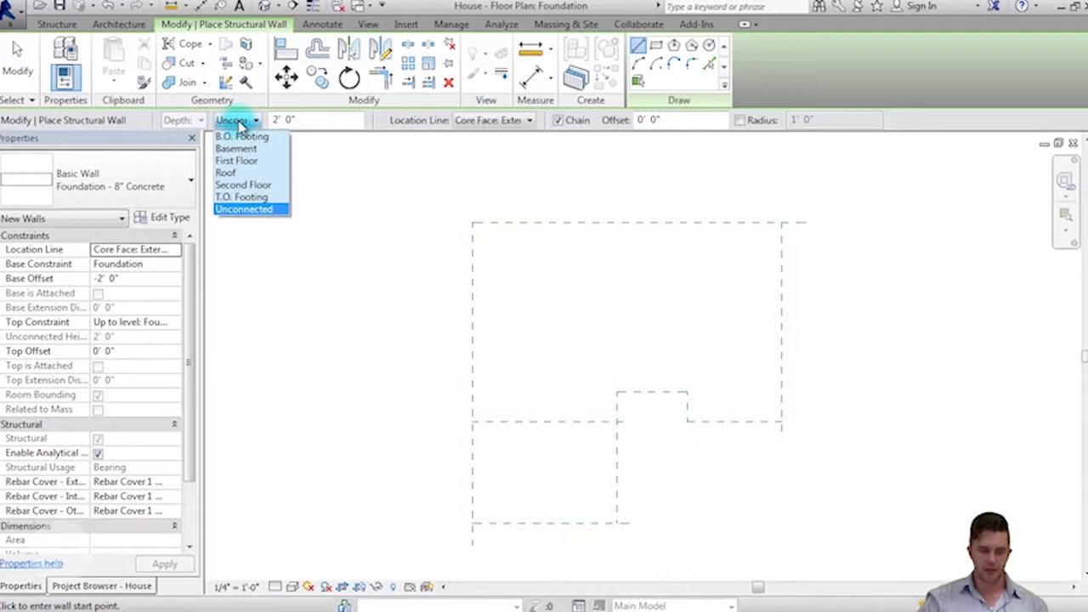
{"action": "left_click", "coordinate": [241, 125]}
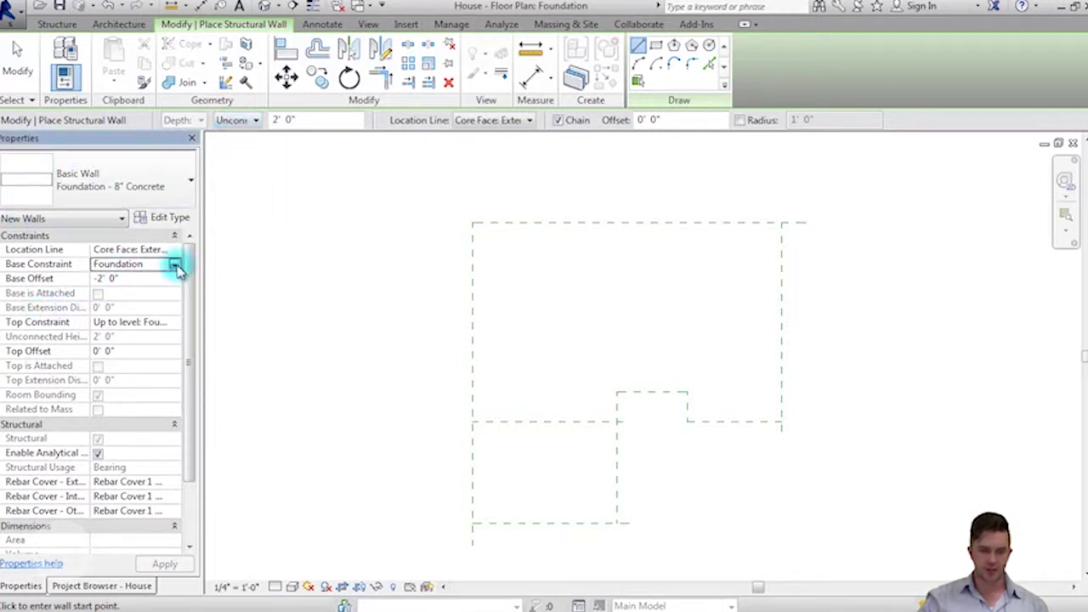
{"action": "left_click", "coordinate": [177, 266]}
Set Base Constraint to T.O. Footing with 0 offset and Top Constraint to Foundation.
{"action": "left_click_drag", "start_coordinate": [177, 317], "coordinate": [176, 312]}
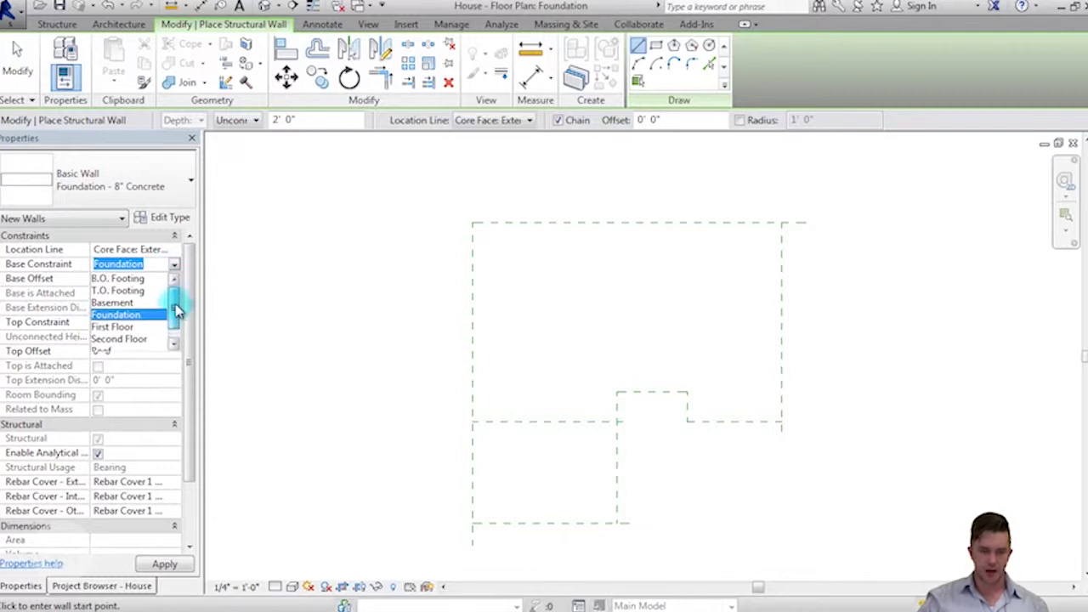
{"action": "left_click", "coordinate": [146, 292]}
{"action": "type", "text": "0"}
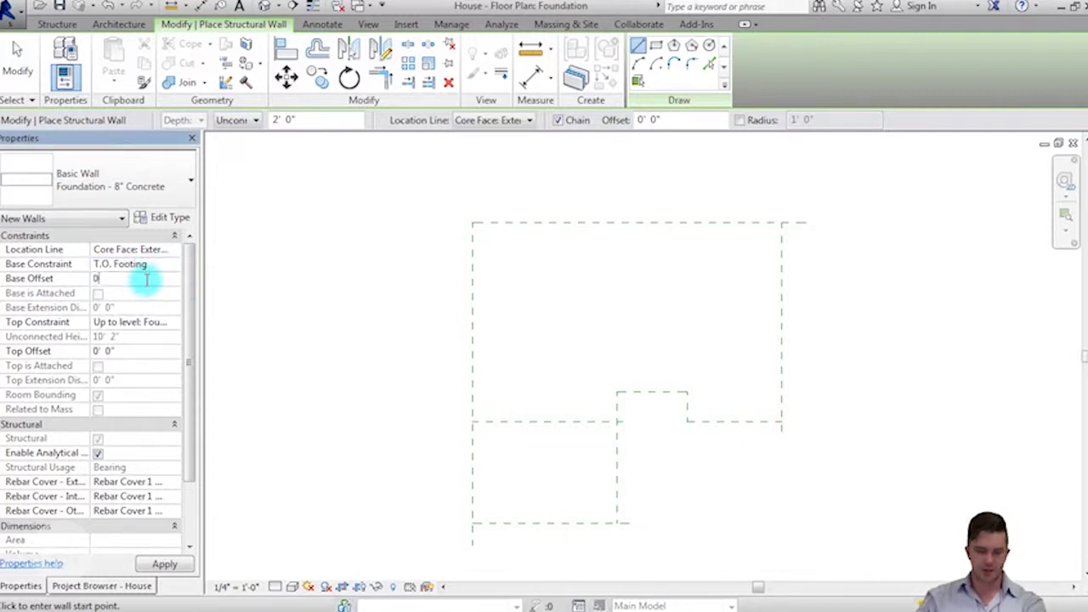
{"action": "left_click", "coordinate": [175, 324]}
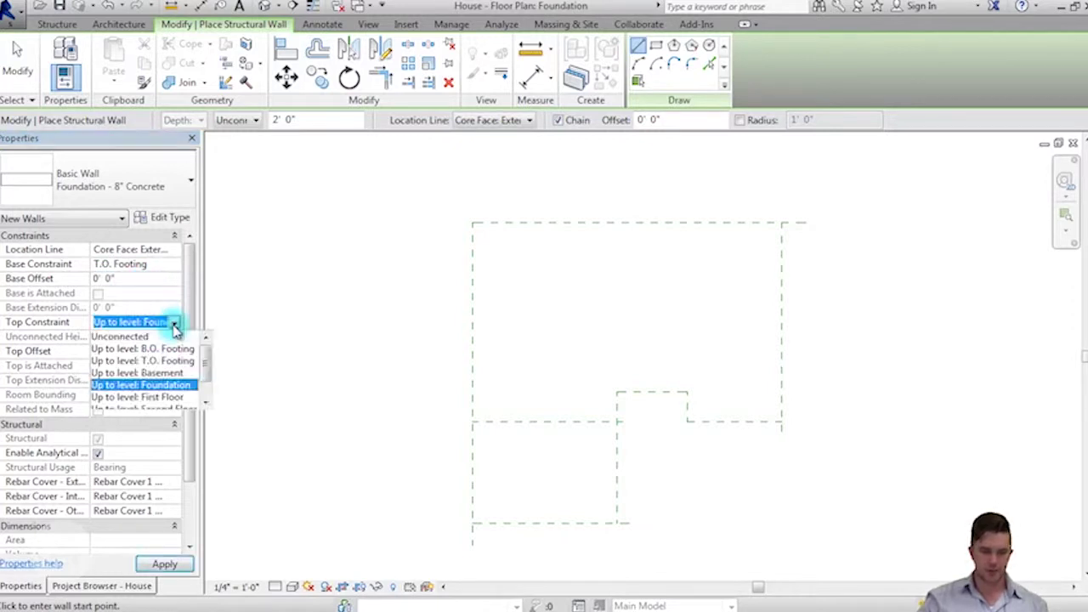
{"action": "left_click", "coordinate": [168, 386]}
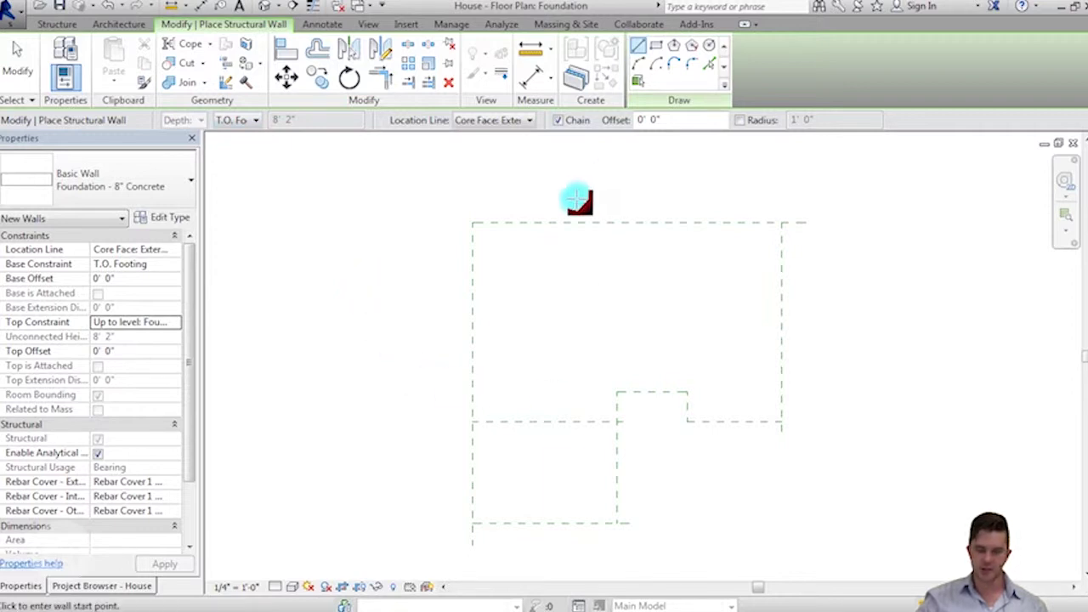
{"action": "scroll", "coordinate": [472, 234], "scroll_direction": "up", "scroll_amount": 2}
Start the wall chain at the outline's top-left corner and draw the top wall.
{"action": "scroll", "coordinate": [491, 233], "scroll_direction": "up", "scroll_amount": 2}
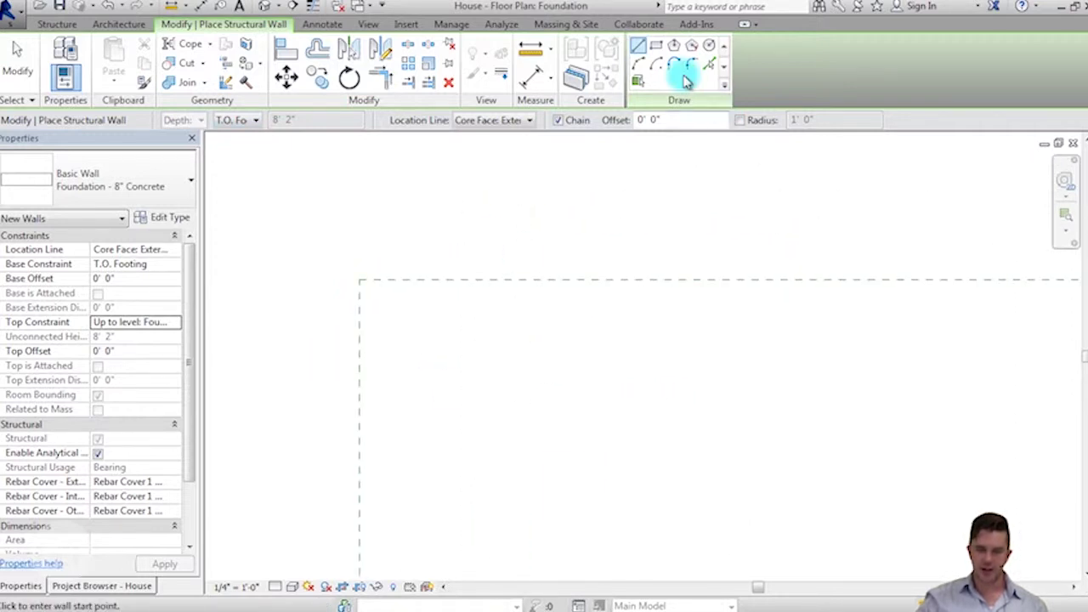
{"action": "left_click", "coordinate": [695, 78]}
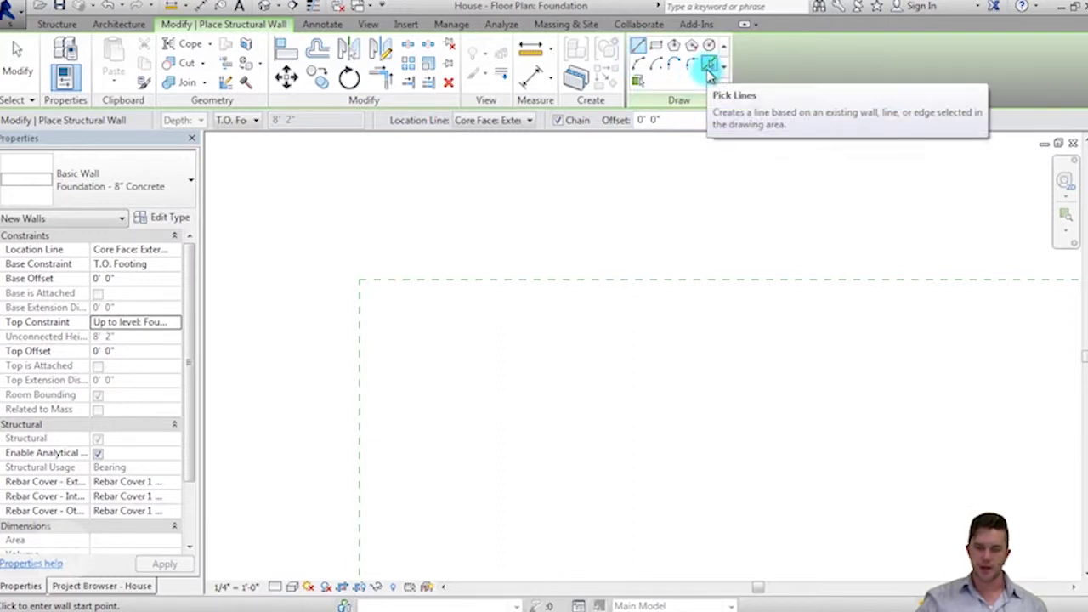
{"action": "left_click", "coordinate": [555, 285]}
{"action": "middle_click_drag", "start_coordinate": [520, 396], "coordinate": [488, 270]}
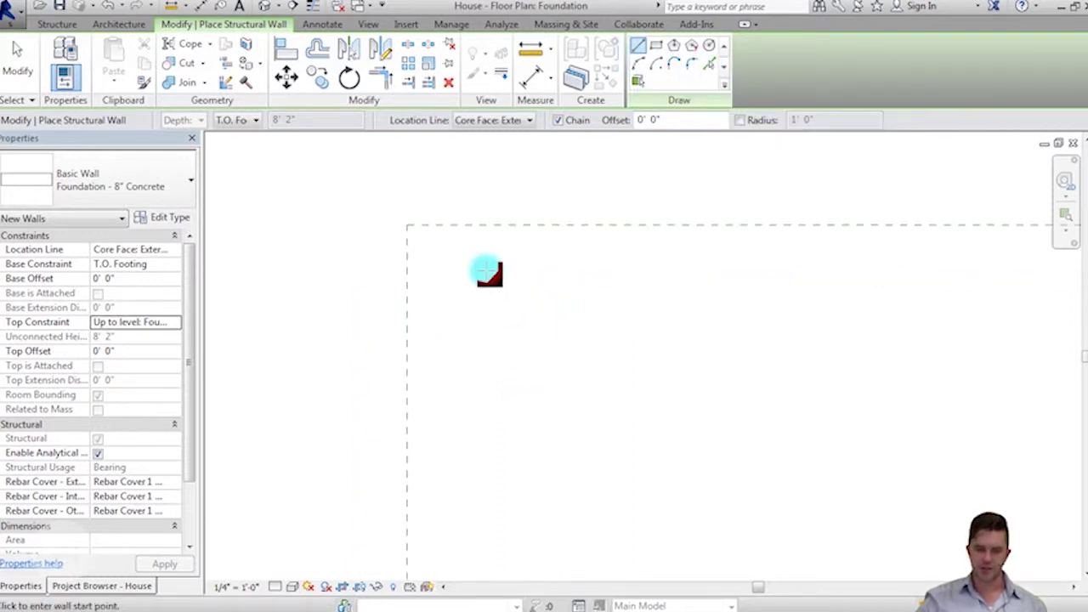
{"action": "left_click", "coordinate": [370, 219]}
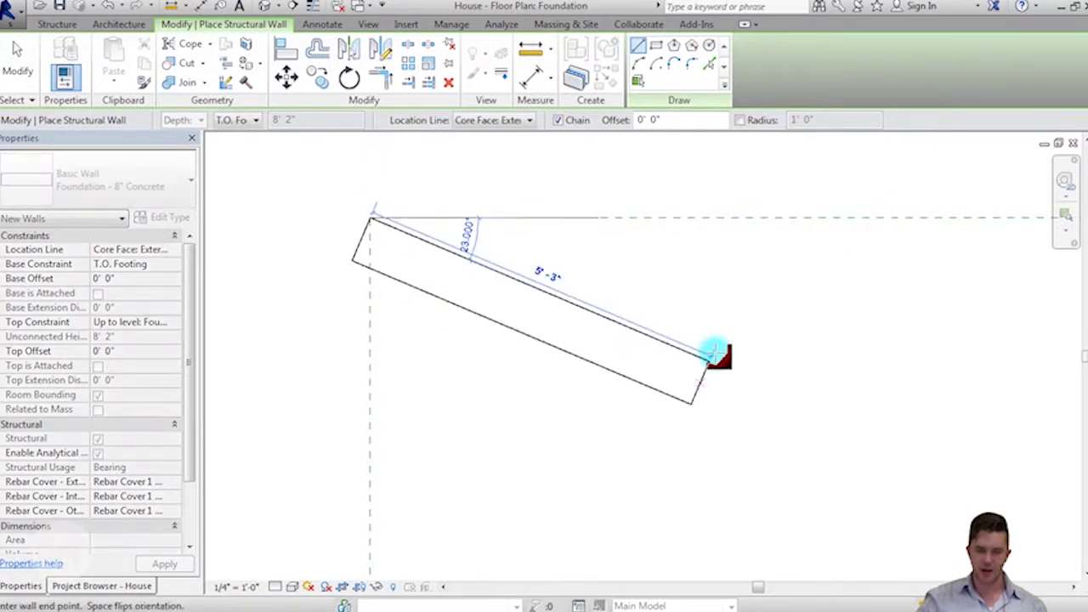
{"action": "middle_click_drag", "start_coordinate": [736, 267], "coordinate": [623, 327]}
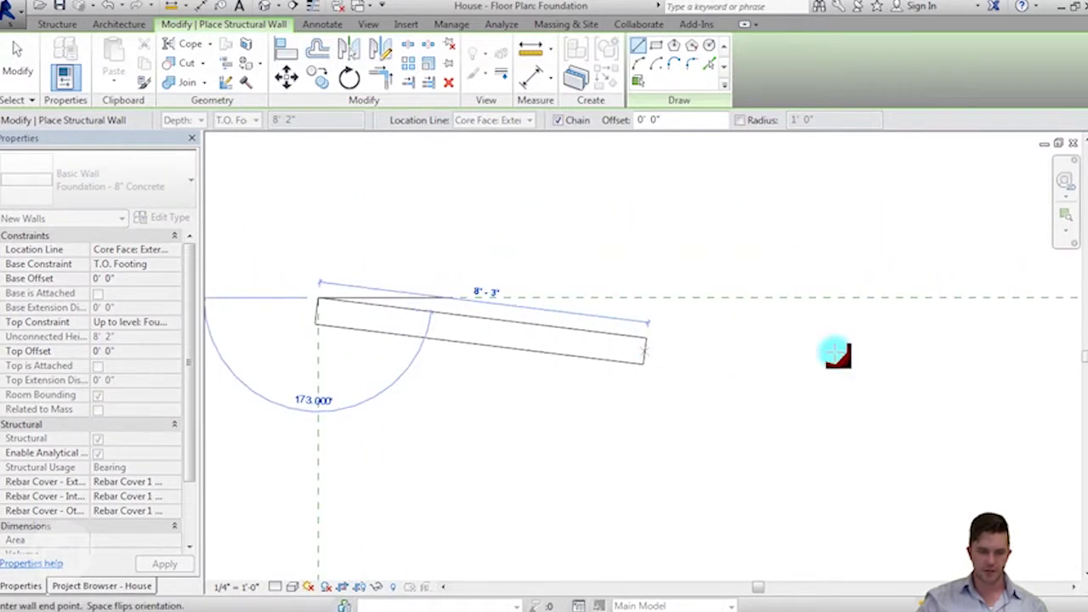
{"action": "scroll", "coordinate": [590, 315], "scroll_direction": "down", "scroll_amount": 1}
{"action": "scroll", "coordinate": [510, 315], "scroll_direction": "down", "scroll_amount": 3}
{"action": "scroll", "coordinate": [699, 316], "scroll_direction": "down", "scroll_amount": 2}
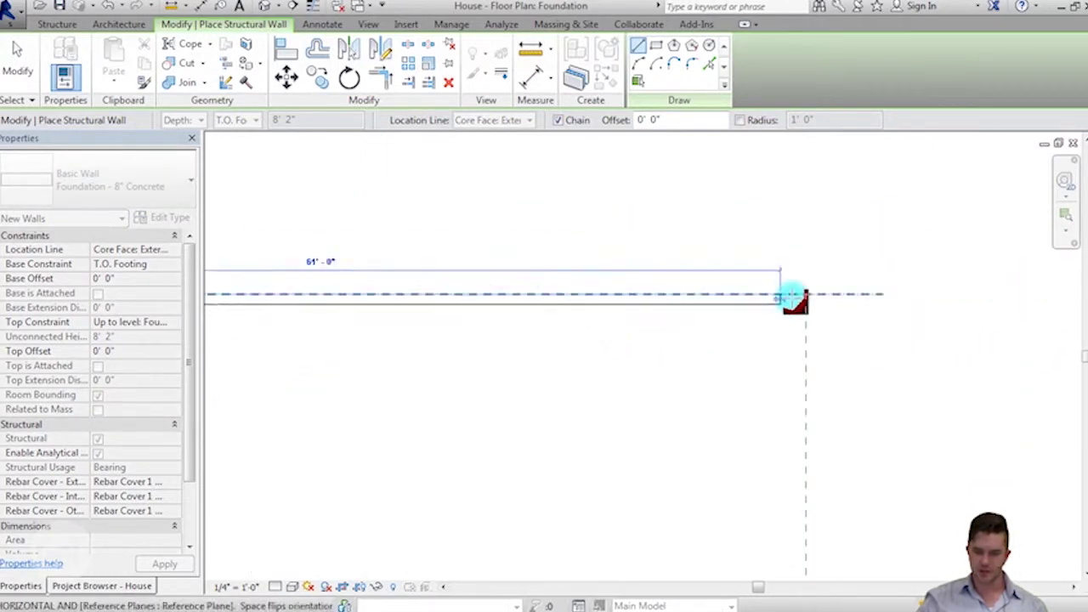
{"action": "left_click", "coordinate": [829, 289]}
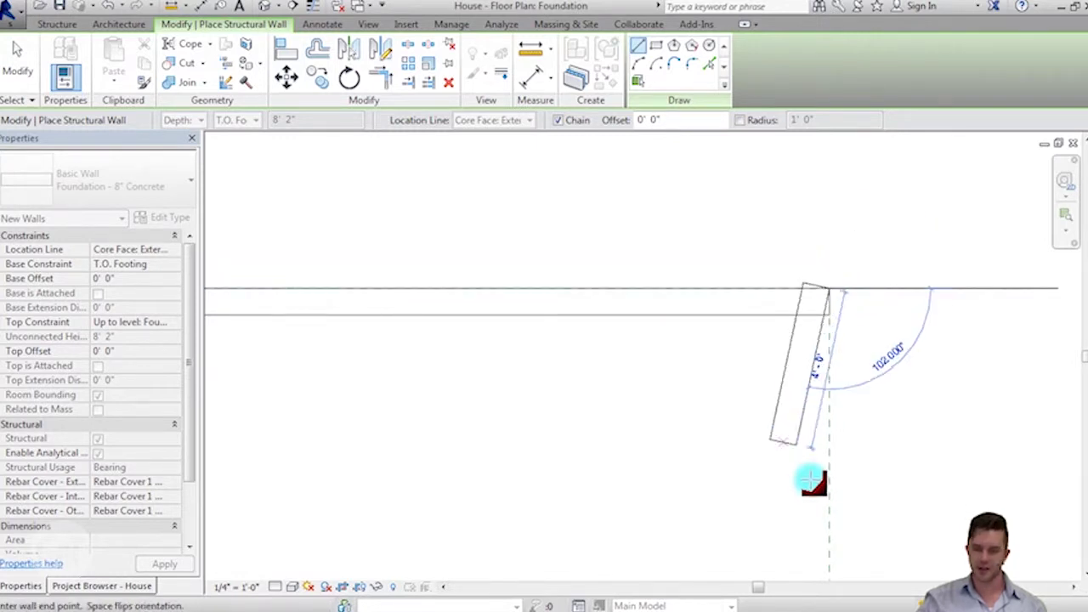
Continue the walls down the right side and across to the left corners.
{"action": "middle_click_drag", "start_coordinate": [814, 478], "coordinate": [780, 204]}
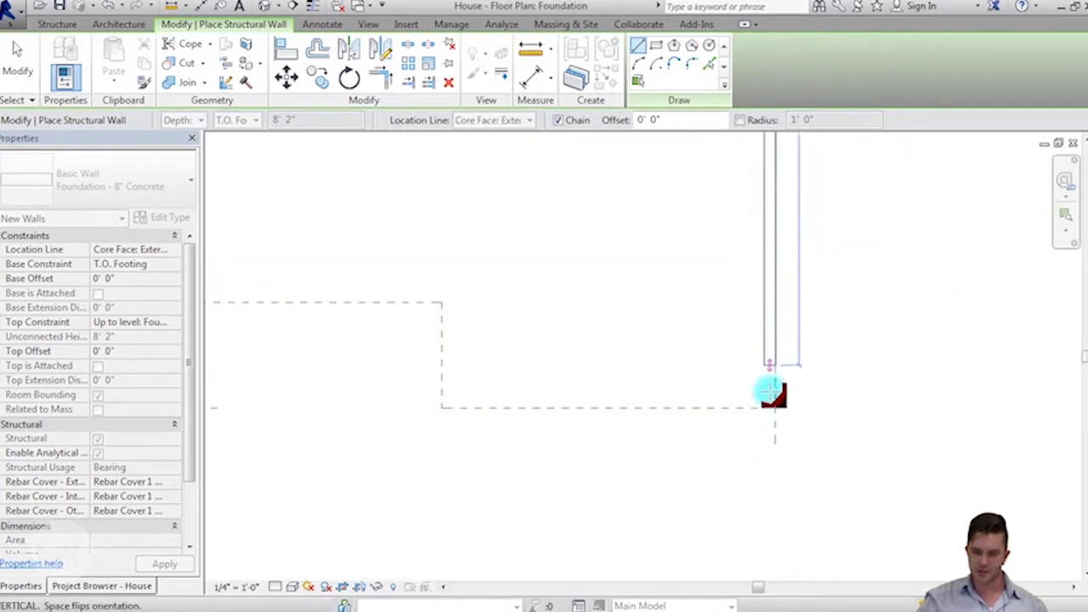
{"action": "left_click", "coordinate": [780, 417]}
{"action": "middle_click_drag", "start_coordinate": [544, 439], "coordinate": [802, 413]}
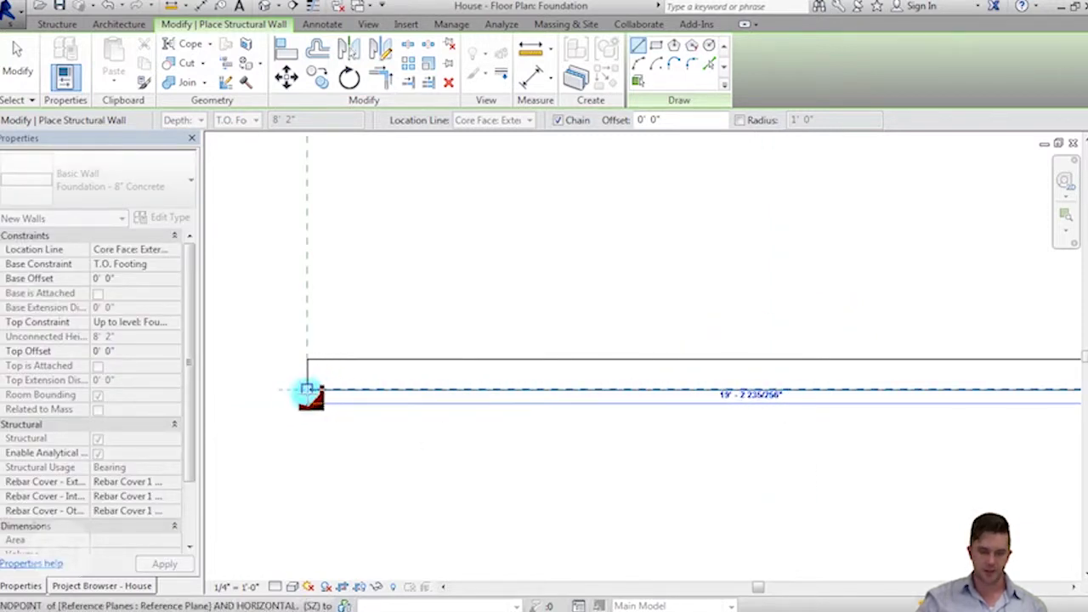
{"action": "left_click", "coordinate": [309, 392]}
{"action": "middle_click_drag", "start_coordinate": [364, 202], "coordinate": [413, 433]}
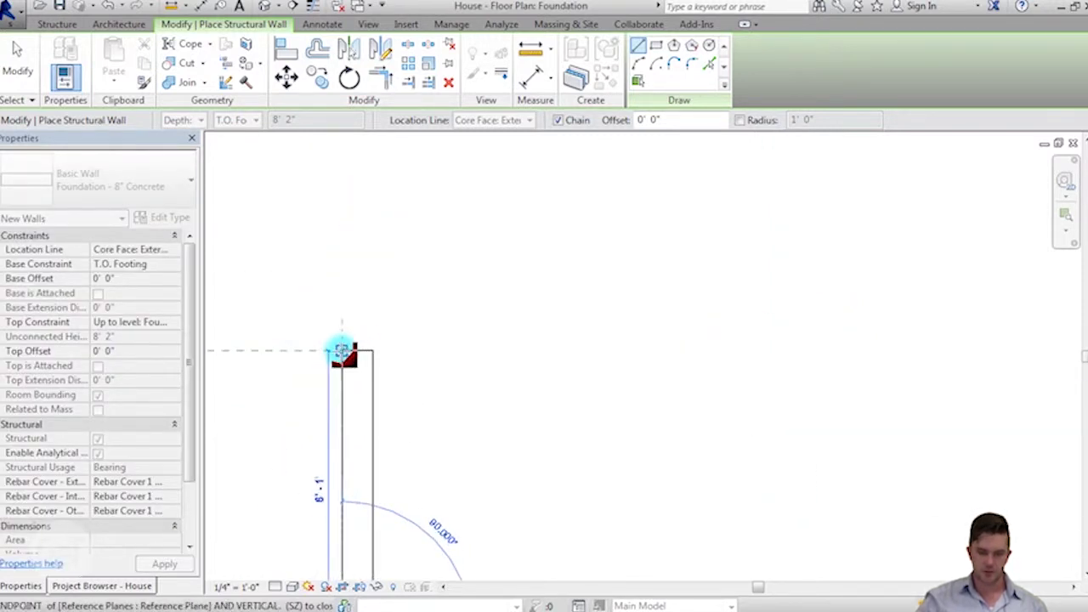
{"action": "left_click", "coordinate": [341, 351]}
{"action": "middle_click_drag", "start_coordinate": [486, 352], "coordinate": [785, 240]}
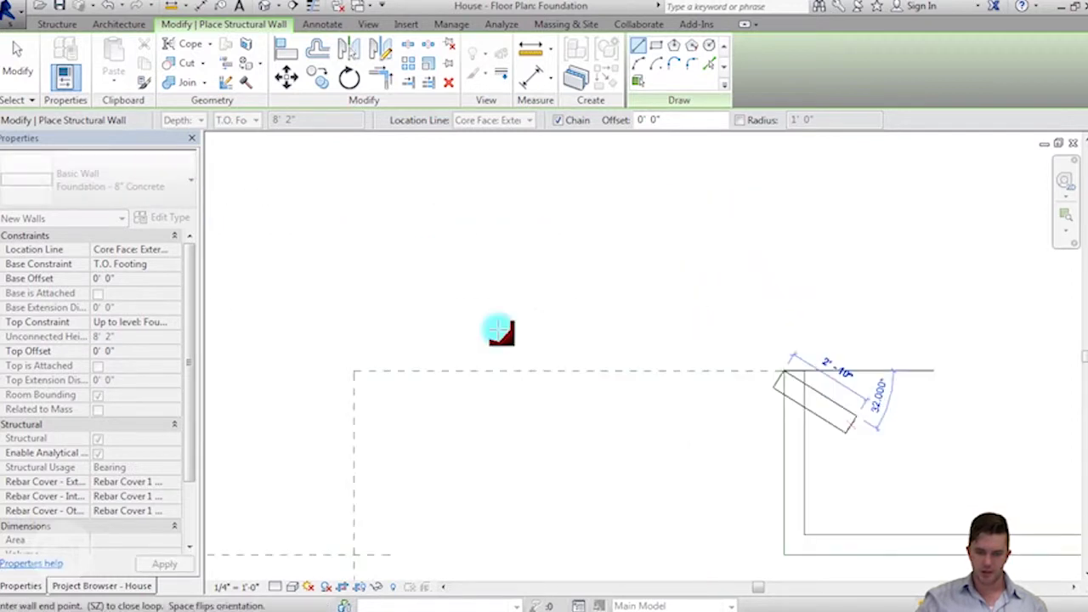
{"action": "scroll", "coordinate": [459, 366], "scroll_direction": "down", "scroll_amount": 2}
{"action": "scroll", "coordinate": [476, 382], "scroll_direction": "up", "scroll_amount": 3}
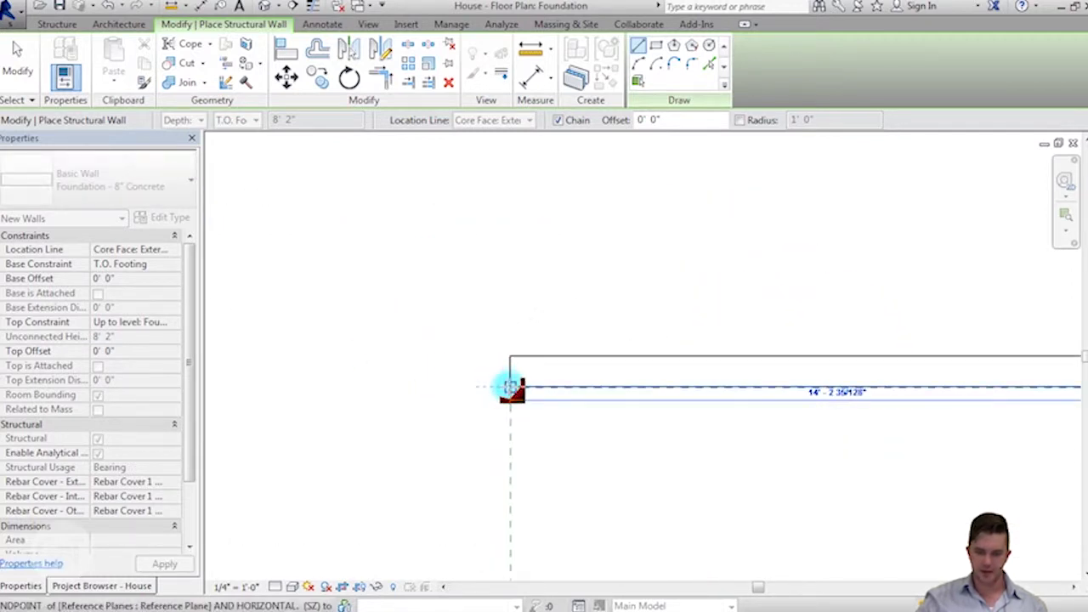
{"action": "scroll", "coordinate": [510, 390], "scroll_direction": "up", "scroll_amount": 2}
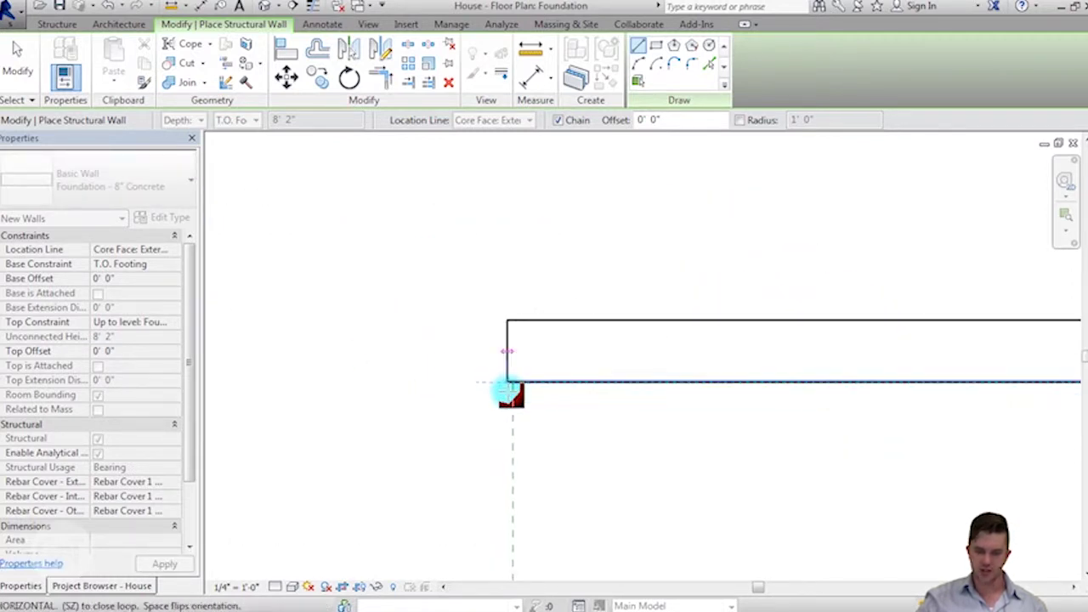
{"action": "left_click", "coordinate": [513, 383]}
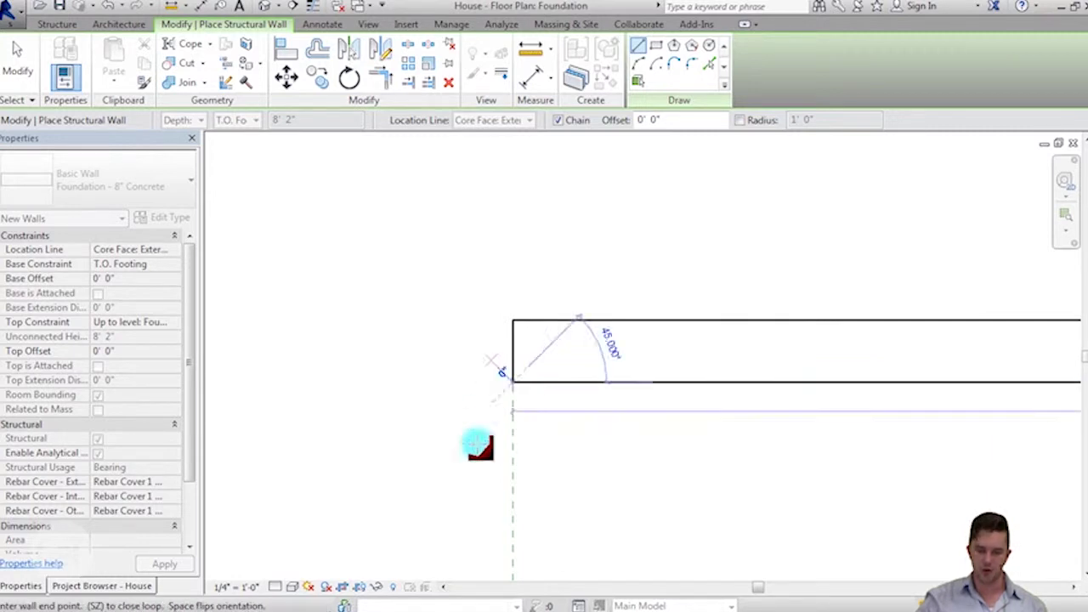
Trace the remaining notch corners and return to the starting point.
{"action": "middle_click_drag", "start_coordinate": [476, 447], "coordinate": [503, 344]}
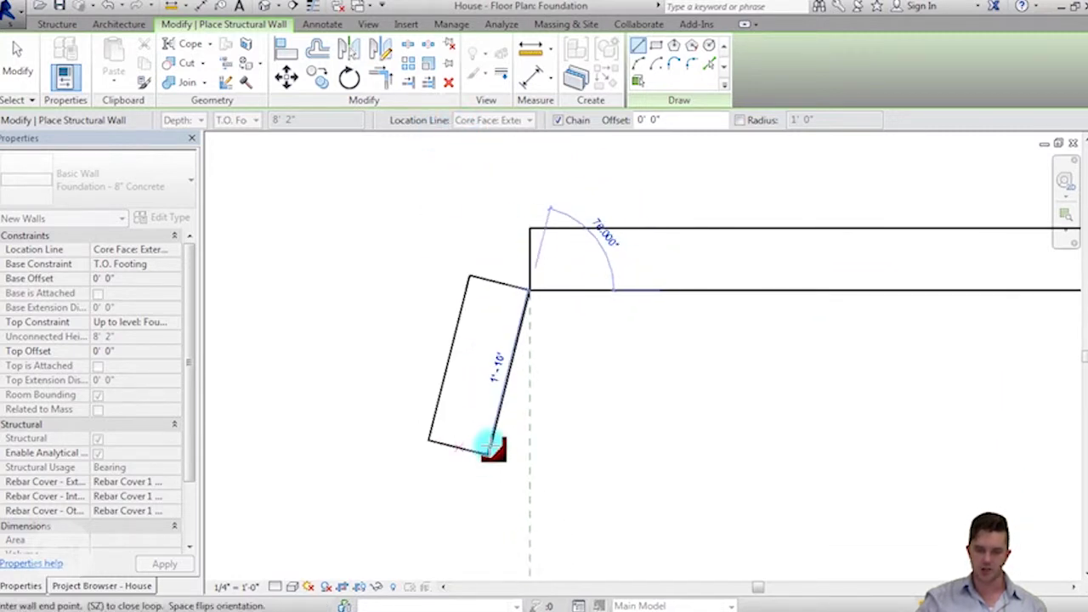
{"action": "middle_click_drag", "start_coordinate": [485, 445], "coordinate": [530, 83]}
{"action": "left_click", "coordinate": [567, 487]}
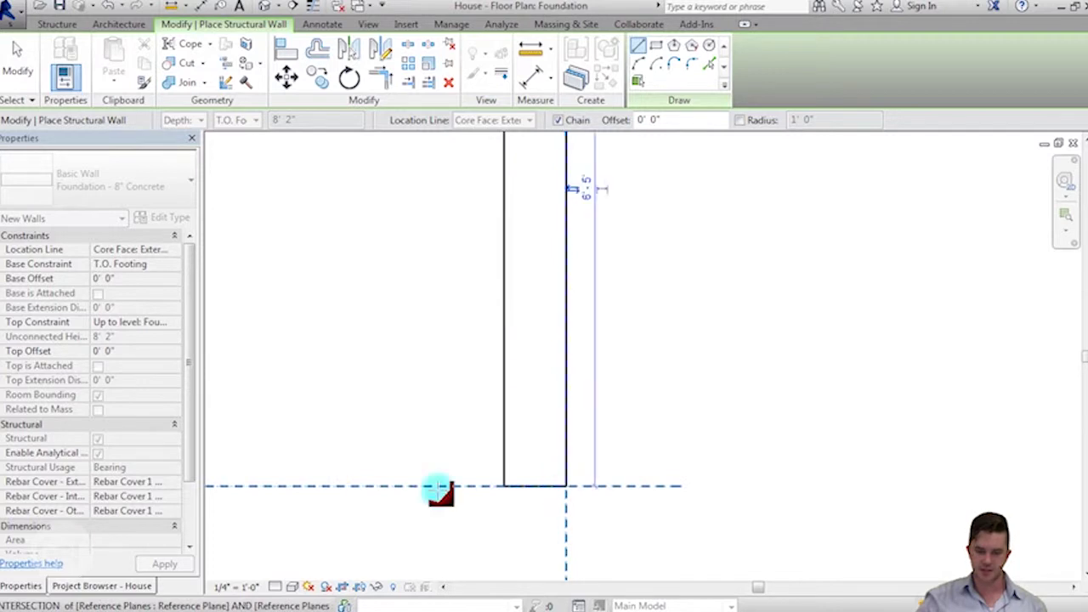
{"action": "middle_click_drag", "start_coordinate": [437, 490], "coordinate": [627, 417]}
{"action": "scroll", "coordinate": [626, 418], "scroll_direction": "down", "scroll_amount": 3}
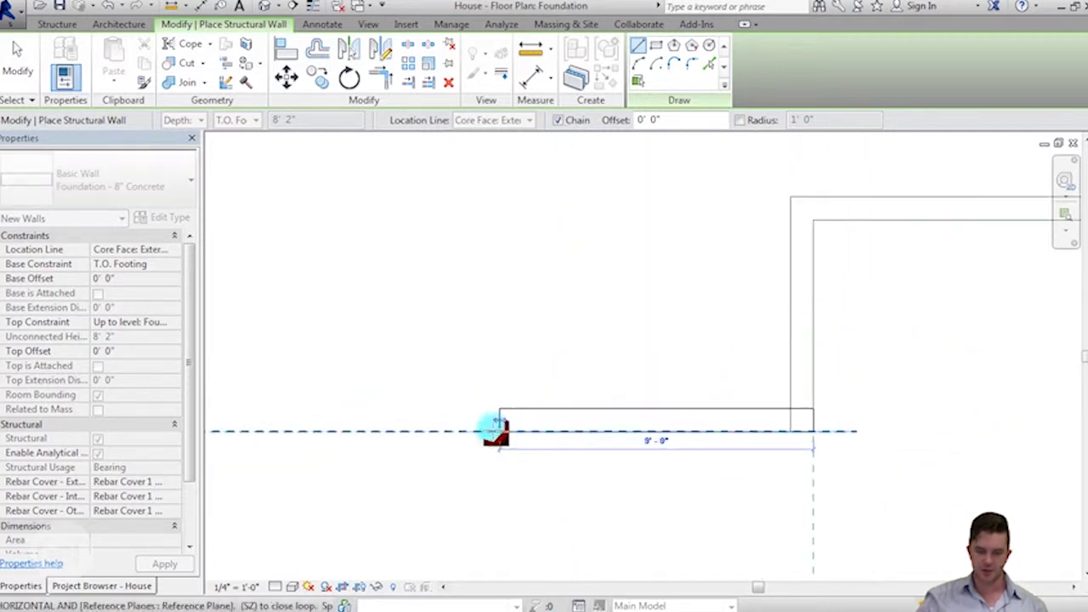
{"action": "mouse_move", "coordinate": [493, 432]}
{"action": "middle_mouse_down"}
{"action": "mouse_move", "coordinate": [559, 388]}
{"action": "mouse_move", "coordinate": [842, 389]}
{"action": "middle_mouse_up"}
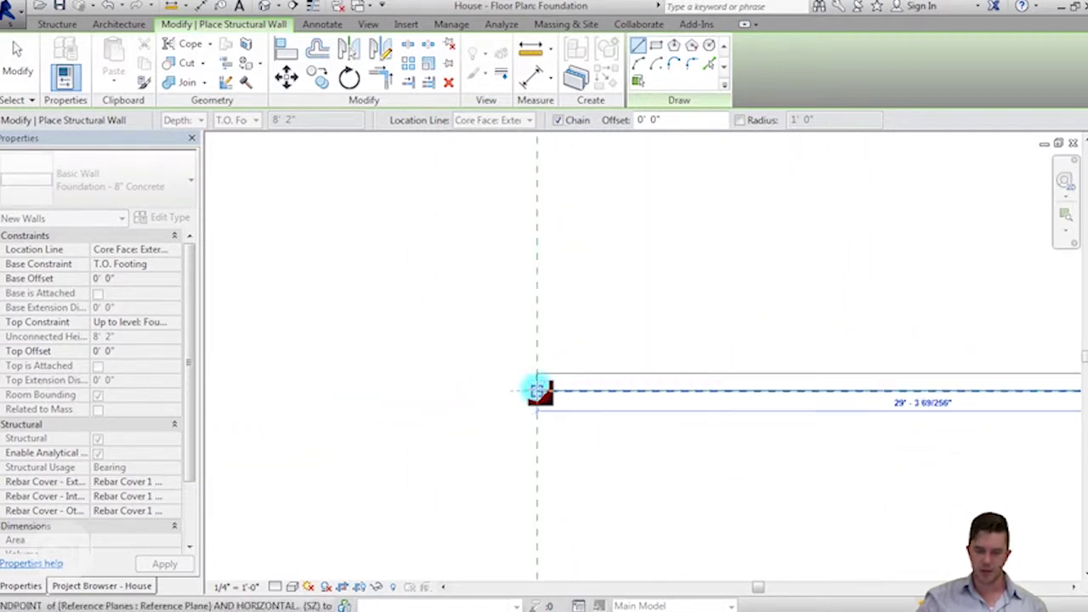
{"action": "left_click", "coordinate": [537, 390]}
{"action": "scroll", "coordinate": [561, 454], "scroll_direction": "down", "scroll_amount": 2}
{"action": "scroll", "coordinate": [569, 456], "scroll_direction": "up", "scroll_amount": 2}
{"action": "scroll", "coordinate": [531, 334], "scroll_direction": "down", "scroll_amount": 2}
{"action": "scroll", "coordinate": [529, 333], "scroll_direction": "up", "scroll_amount": 3}
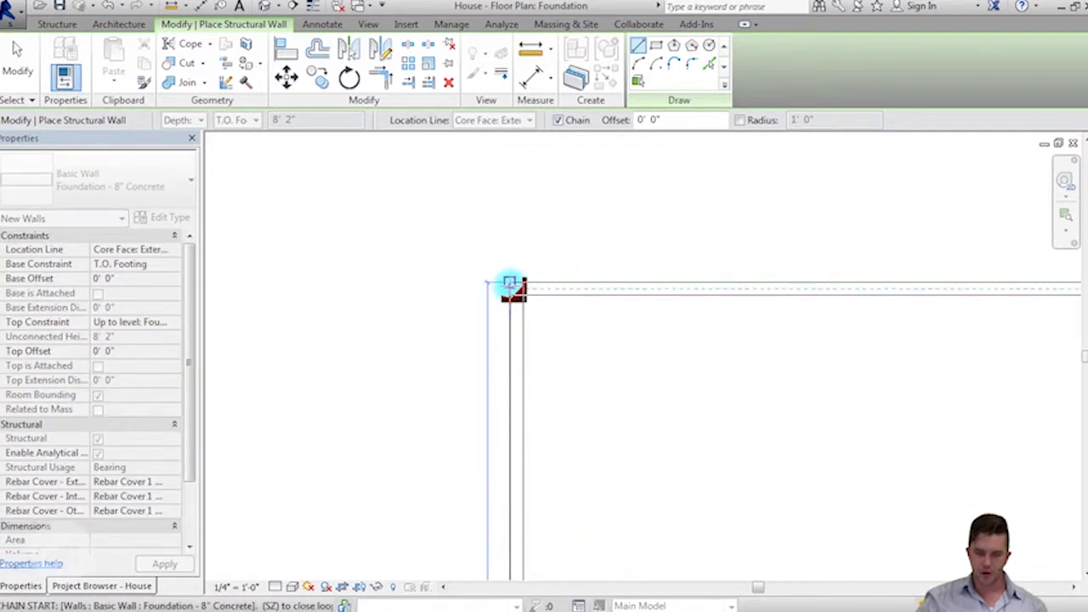
{"action": "left_click", "coordinate": [510, 283]}
Zoom out to check the closed wall outline, then exit the wall tool with Modify.
{"action": "scroll", "coordinate": [584, 430], "scroll_direction": "down", "scroll_amount": 2}
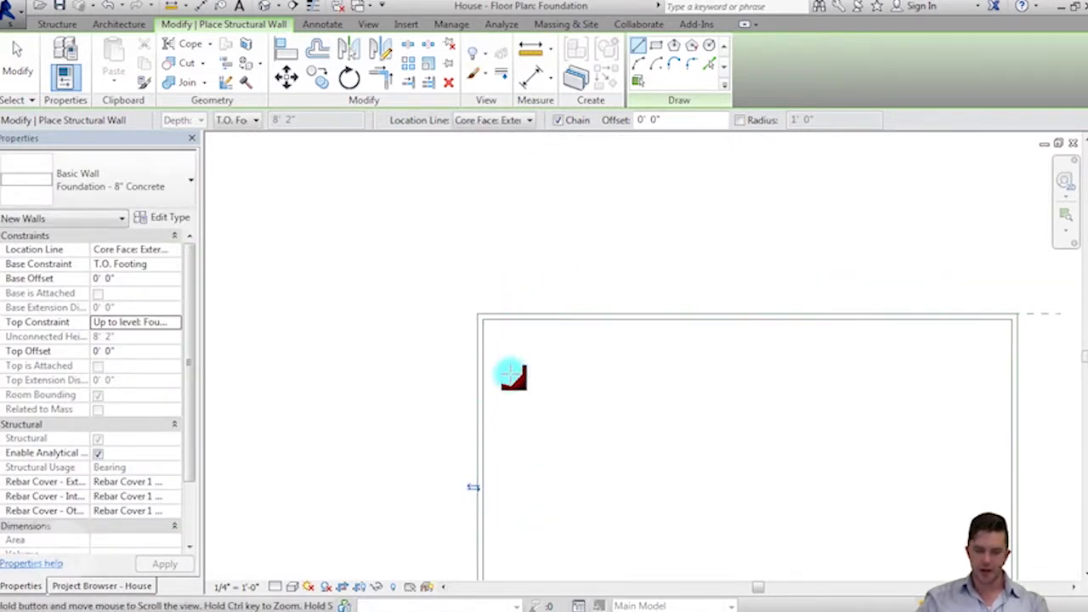
{"action": "scroll", "coordinate": [561, 346], "scroll_direction": "up", "scroll_amount": 2}
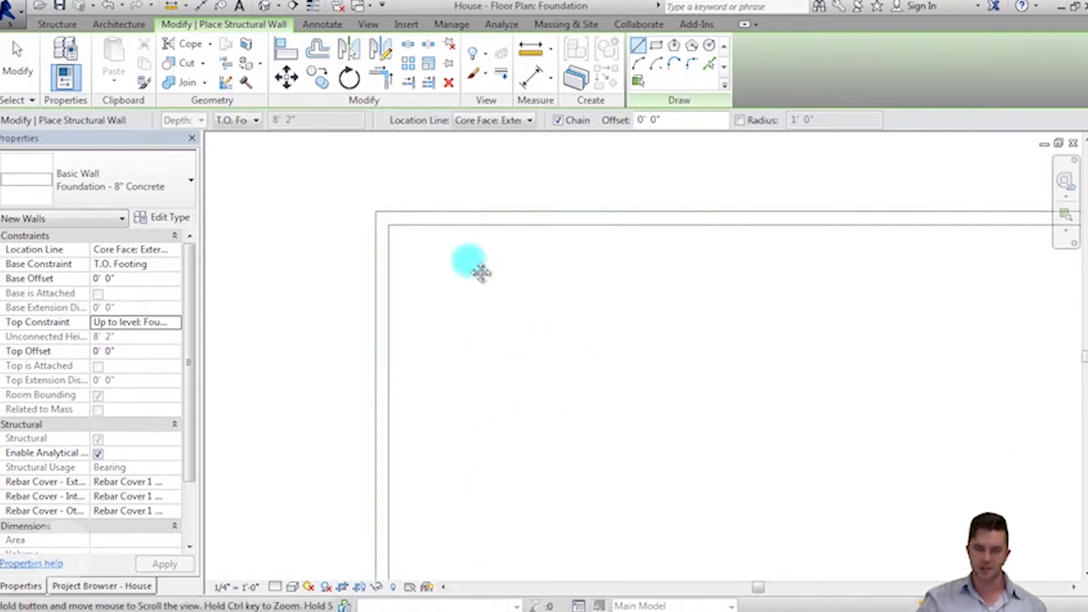
{"action": "scroll", "coordinate": [473, 279], "scroll_direction": "down", "scroll_amount": 3}
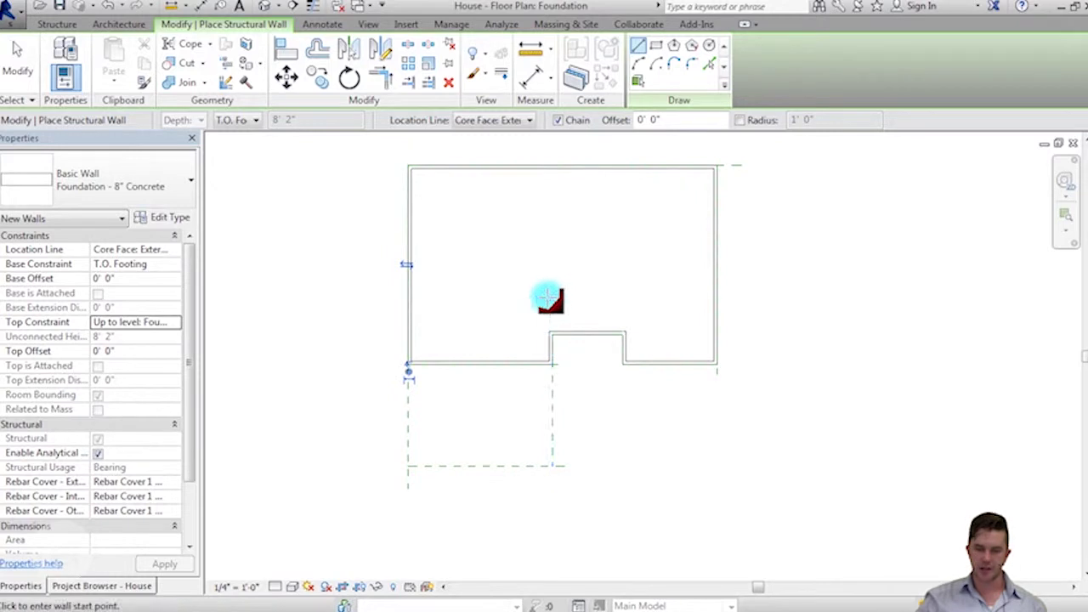
{"action": "left_click", "coordinate": [17, 68]}
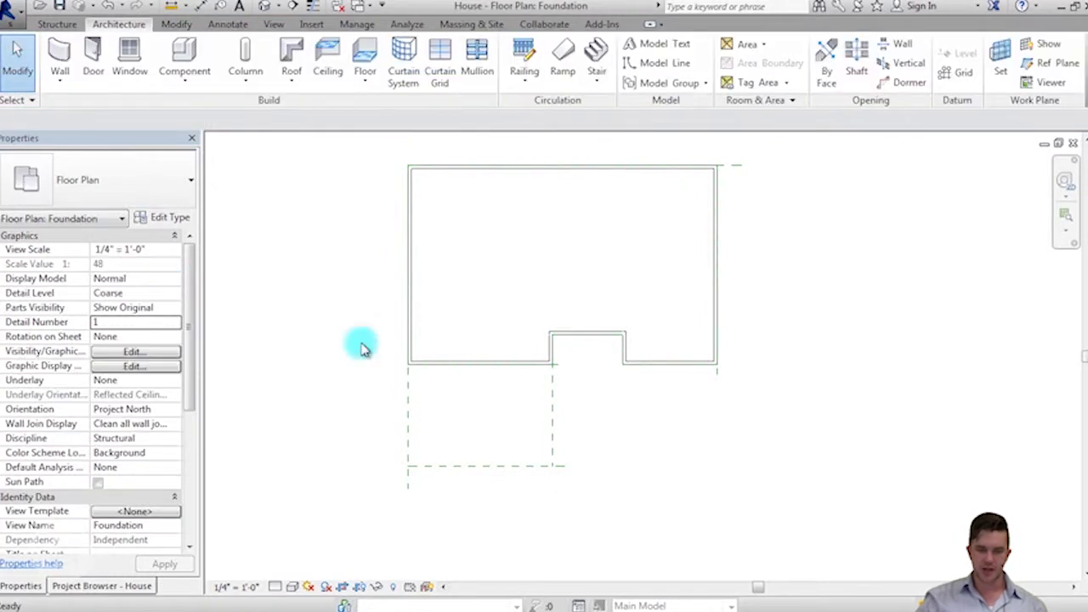
Orbit the foundation walls in the default 3D view, then open the South elevation.
{"action": "left_click", "coordinate": [264, 8]}
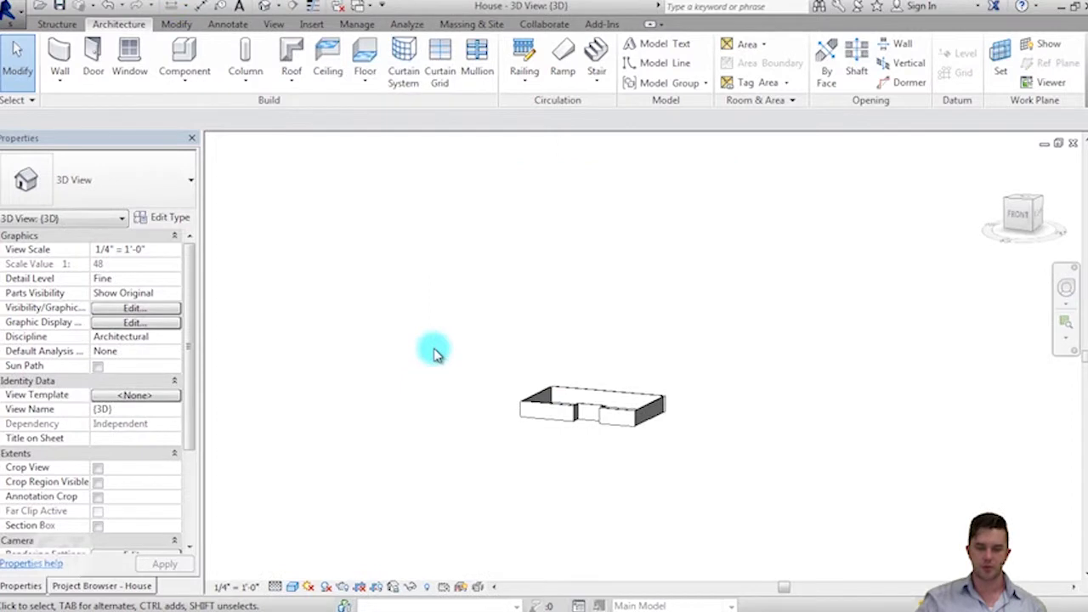
{"action": "mouse_move", "coordinate": [646, 473]}
{"action": "middle_mouse_down", "text": "shift"}
{"action": "mouse_move", "coordinate": [596, 529]}
{"action": "mouse_move", "coordinate": [584, 437]}
{"action": "middle_mouse_up", "text": "shift"}
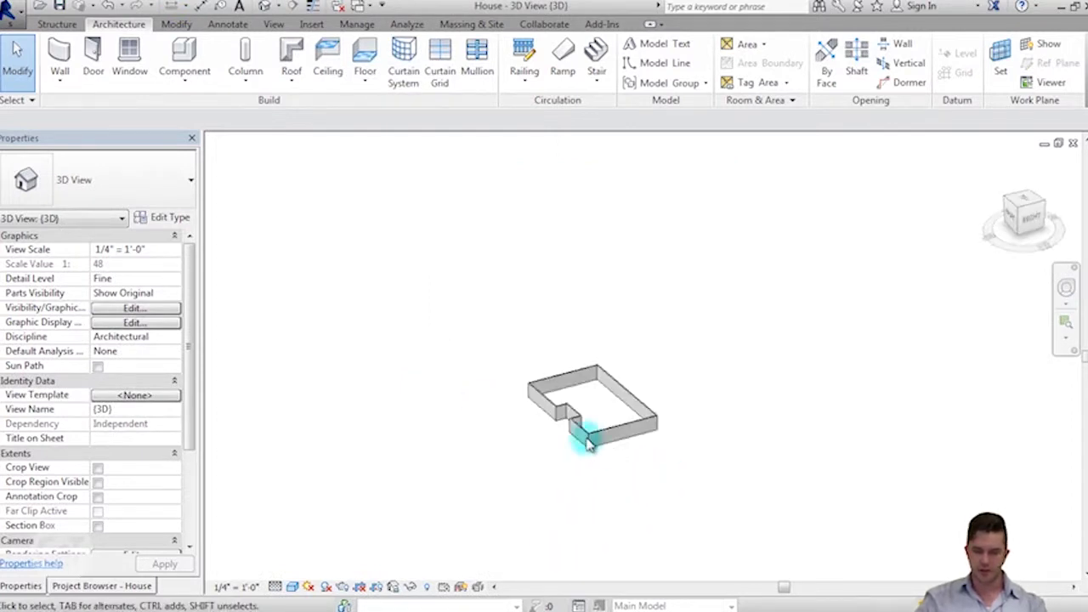
{"action": "scroll", "coordinate": [585, 436], "scroll_direction": "up", "scroll_amount": 5}
{"action": "mouse_move", "coordinate": [618, 475]}
{"action": "middle_mouse_down", "text": "shift"}
{"action": "mouse_move", "coordinate": [680, 502]}
{"action": "mouse_move", "coordinate": [952, 462]}
{"action": "mouse_move", "coordinate": [789, 464]}
{"action": "middle_mouse_up", "text": "shift"}
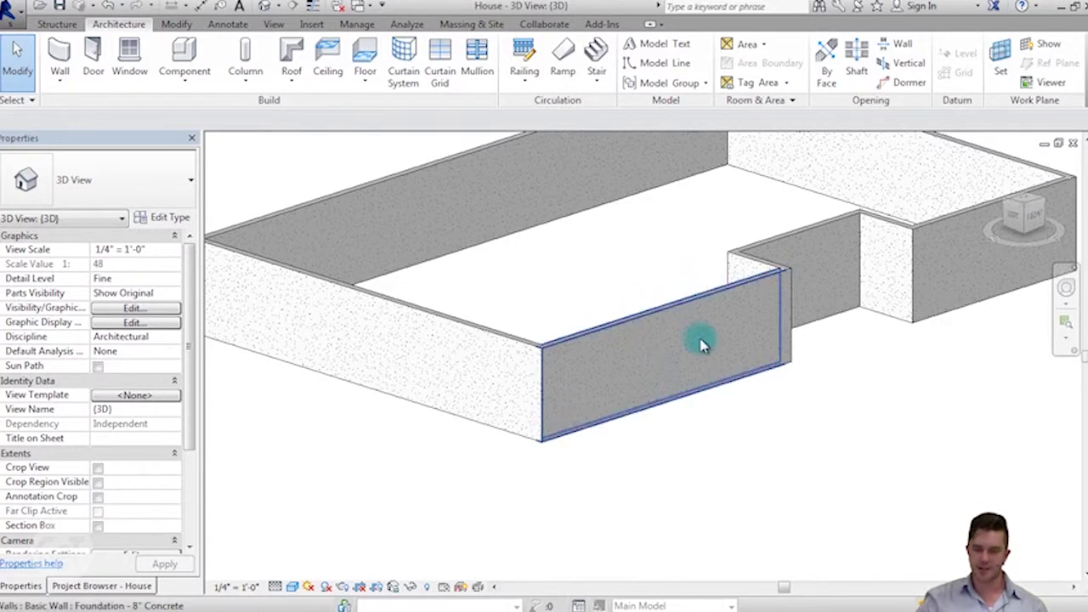
{"action": "scroll", "coordinate": [718, 399], "scroll_direction": "down", "scroll_amount": 2}
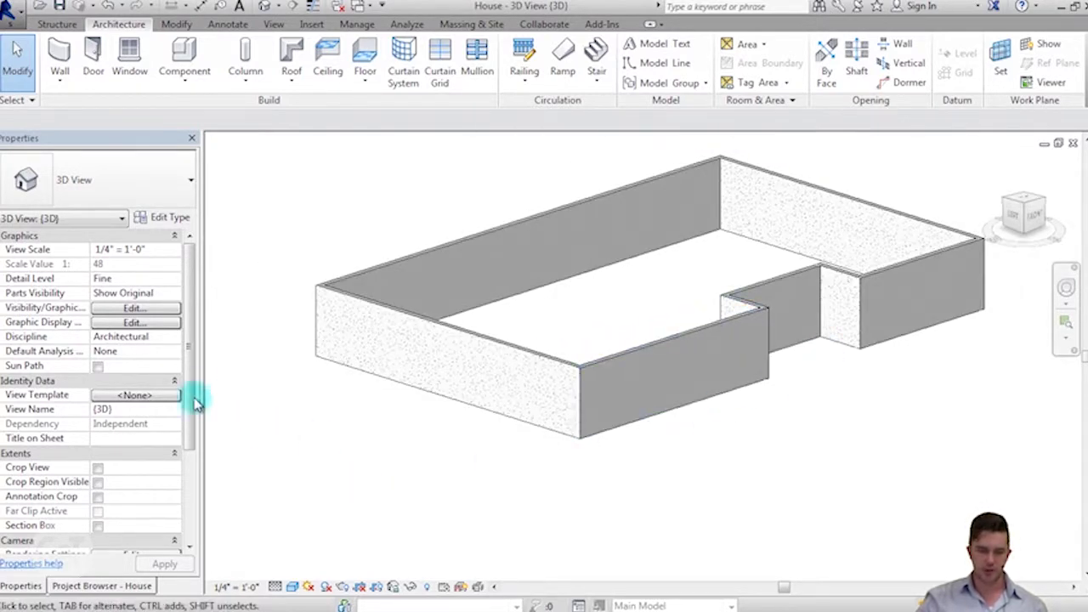
{"action": "left_click", "coordinate": [96, 586]}
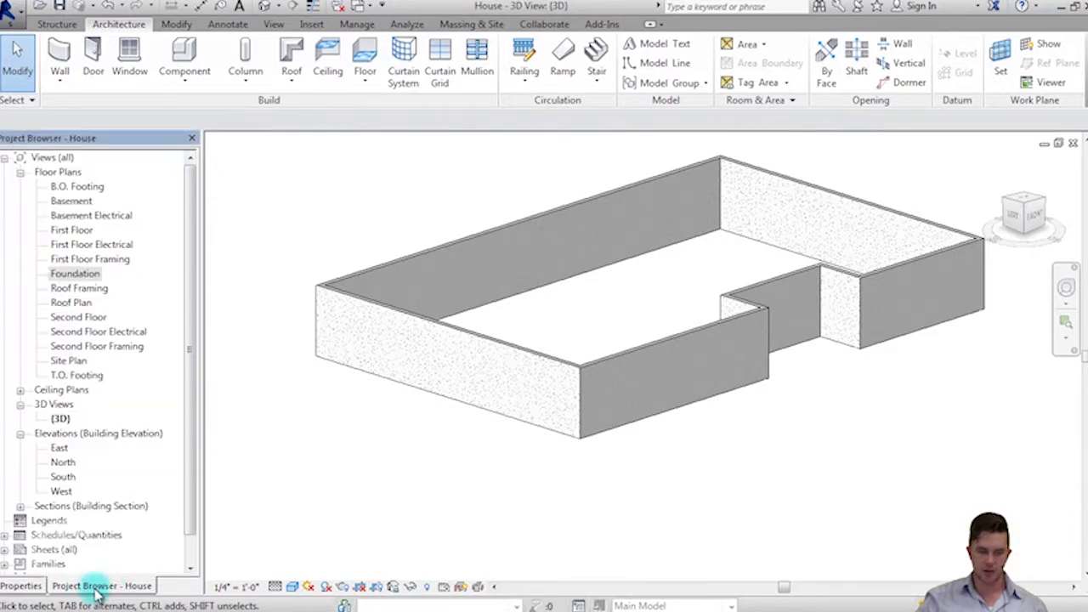
{"action": "double_click", "coordinate": [64, 479]}
Zoom and pan the South elevation to compare the walls with T.O. Footing and Foundation levels.
{"action": "scroll", "coordinate": [607, 440], "scroll_direction": "down", "scroll_amount": 3}
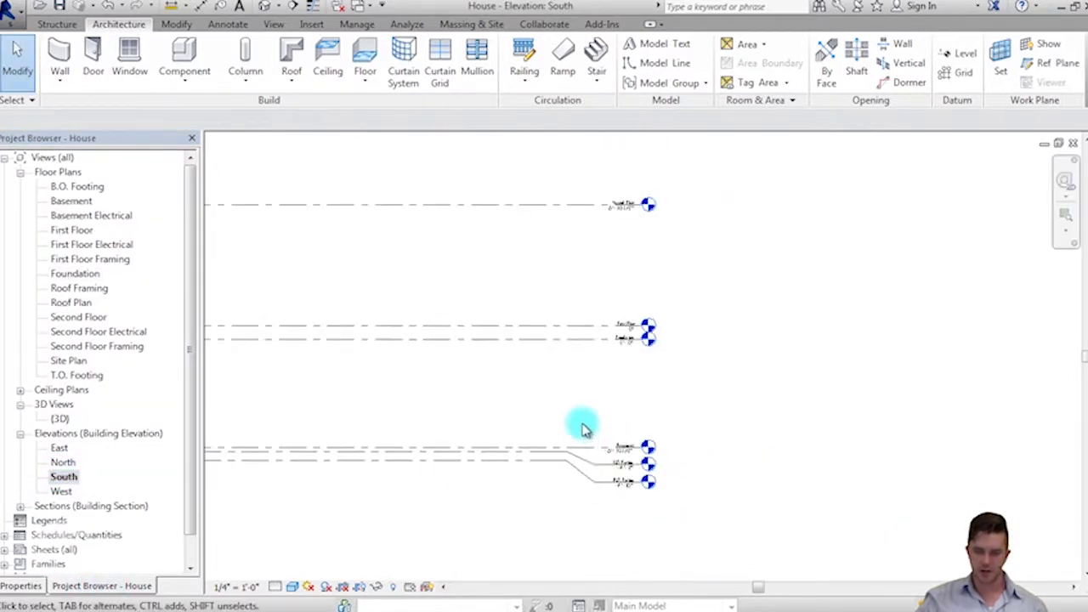
{"action": "scroll", "coordinate": [607, 434], "scroll_direction": "down", "scroll_amount": 2}
{"action": "scroll", "coordinate": [644, 436], "scroll_direction": "down", "scroll_amount": 3}
{"action": "scroll", "coordinate": [596, 421], "scroll_direction": "up", "scroll_amount": 3}
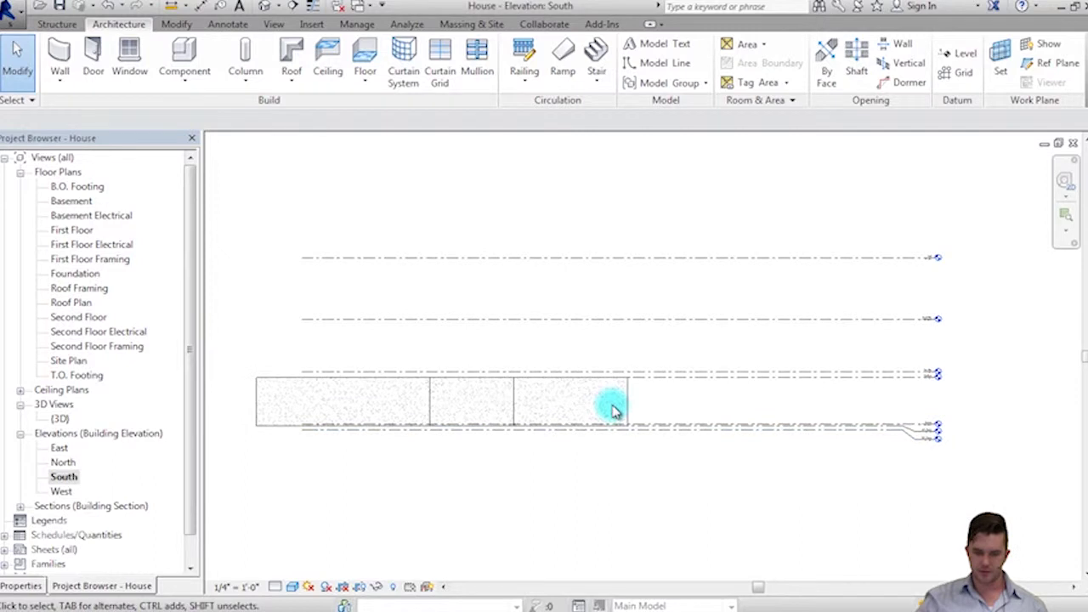
{"action": "scroll", "coordinate": [646, 404], "scroll_direction": "up", "scroll_amount": 3}
{"action": "scroll", "coordinate": [719, 413], "scroll_direction": "down", "scroll_amount": 1}
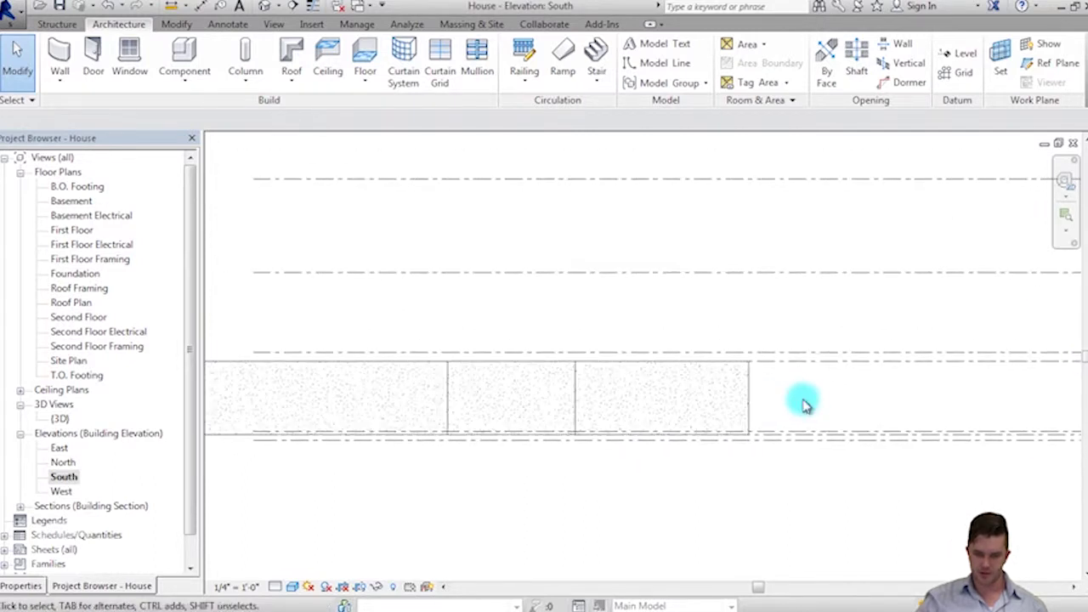
{"action": "middle_click_drag", "start_coordinate": [837, 380], "coordinate": [512, 376]}
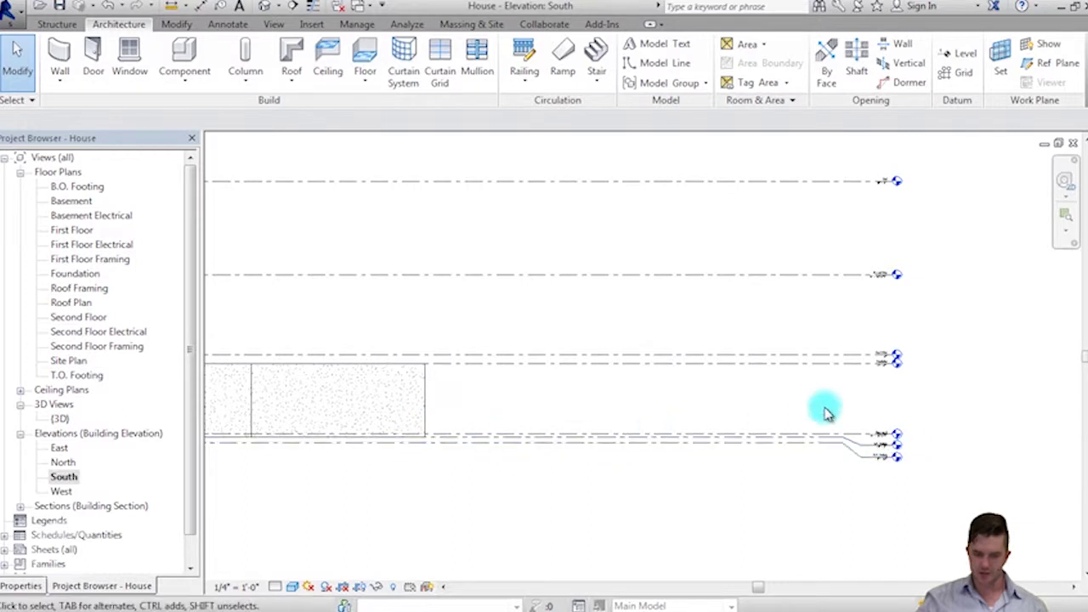
{"action": "scroll", "coordinate": [851, 433], "scroll_direction": "up", "scroll_amount": 5}
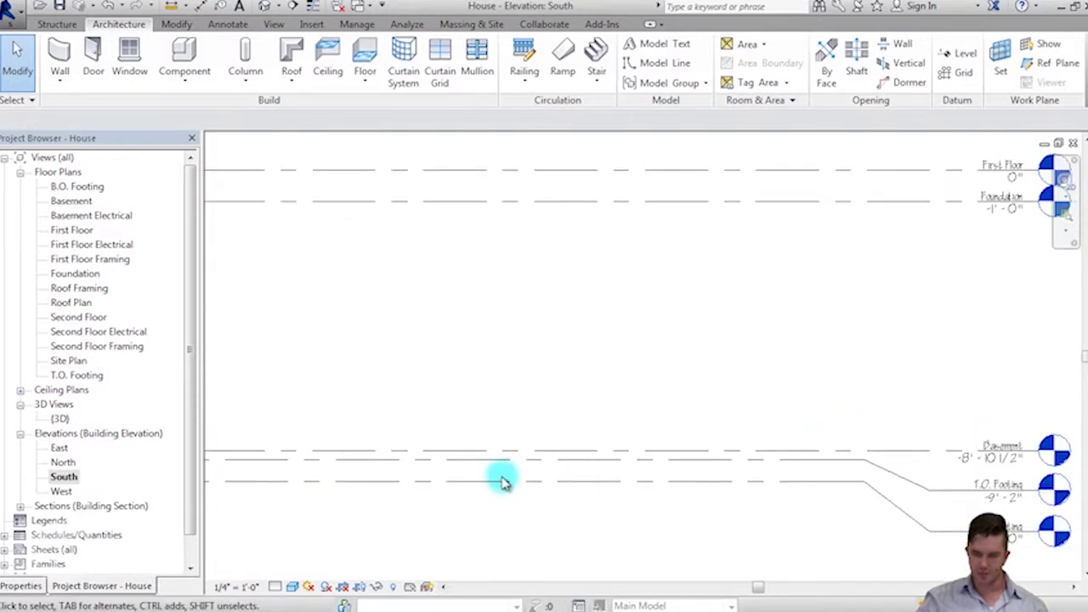
{"action": "mouse_move", "coordinate": [501, 481]}
{"action": "middle_mouse_down"}
{"action": "mouse_move", "coordinate": [748, 449]}
{"action": "mouse_move", "coordinate": [996, 382]}
{"action": "middle_mouse_up"}
{"action": "mouse_move", "coordinate": [462, 364]}
{"action": "middle_mouse_down"}
{"action": "mouse_move", "coordinate": [531, 425]}
{"action": "mouse_move", "coordinate": [539, 462]}
{"action": "mouse_move", "coordinate": [882, 425]}
{"action": "mouse_move", "coordinate": [194, 425]}
{"action": "middle_mouse_up"}
{"action": "scroll", "coordinate": [752, 425], "scroll_direction": "up", "scroll_amount": 2}
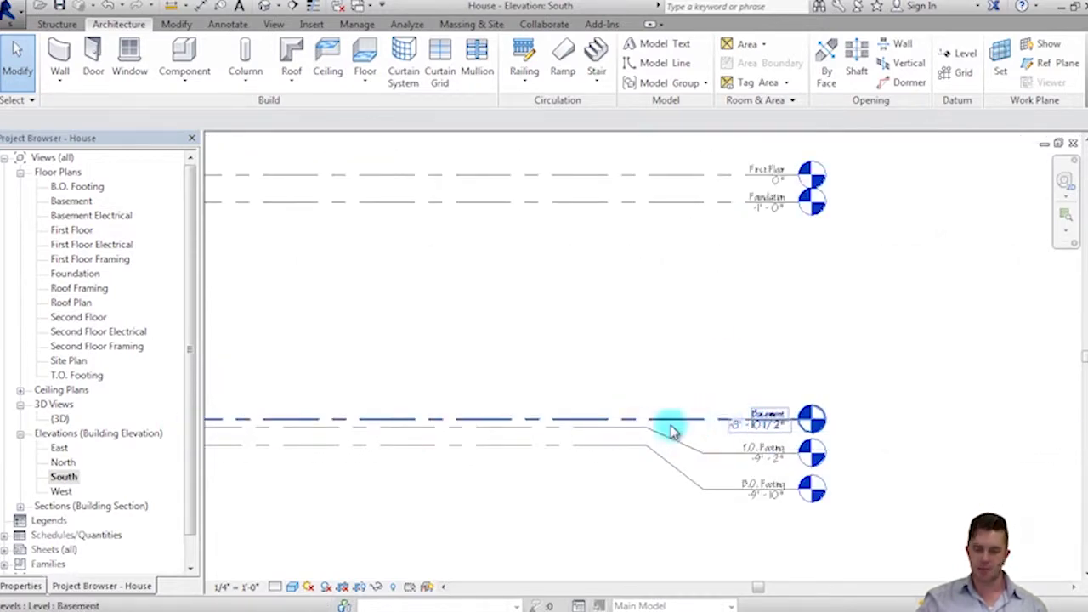
{"action": "scroll", "coordinate": [444, 408], "scroll_direction": "down", "scroll_amount": 3}
{"action": "middle_click_drag", "start_coordinate": [454, 444], "coordinate": [833, 430]}
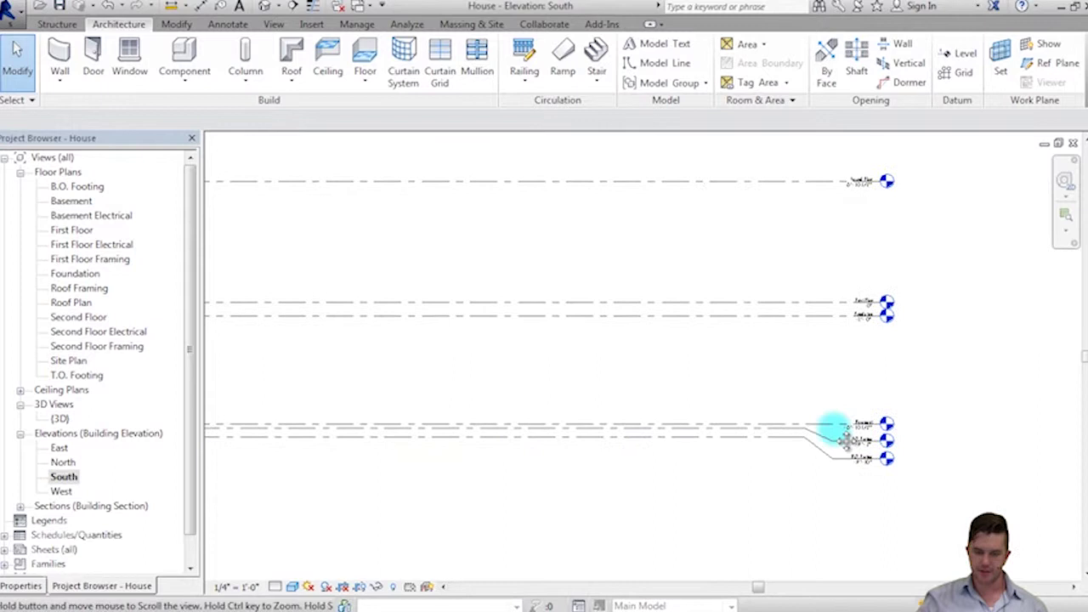
{"action": "scroll", "coordinate": [564, 478], "scroll_direction": "down", "scroll_amount": 1}
{"action": "middle_click_drag", "start_coordinate": [564, 477], "coordinate": [753, 485]}
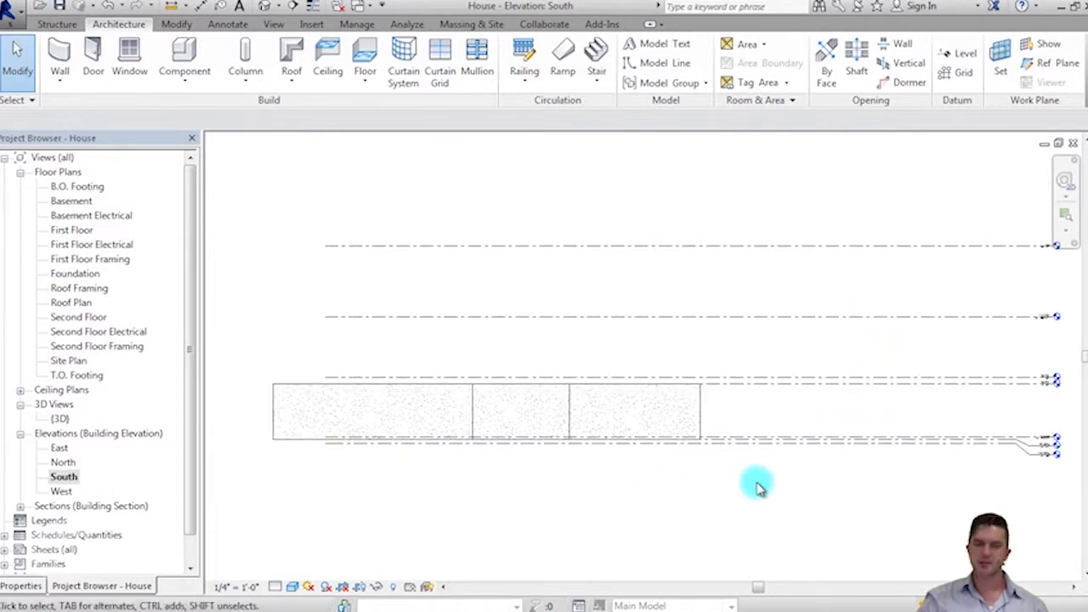